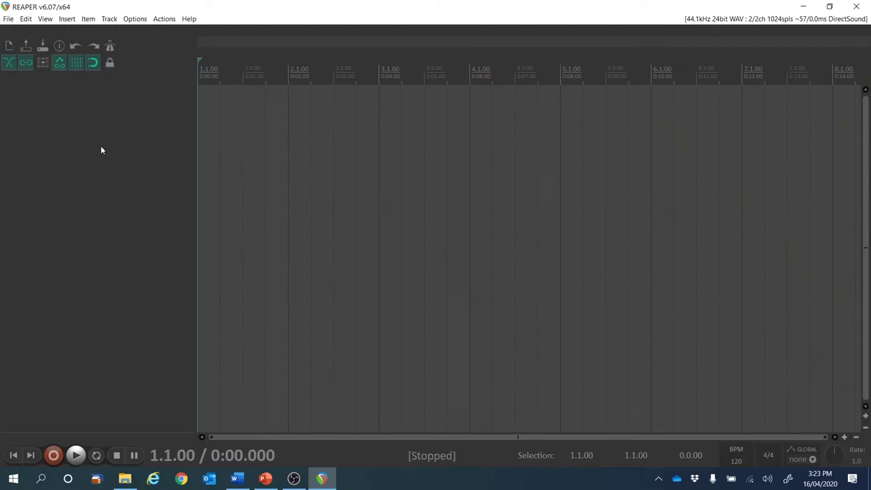
- Create a new project with one track armed for recording
left_click(8, 19)
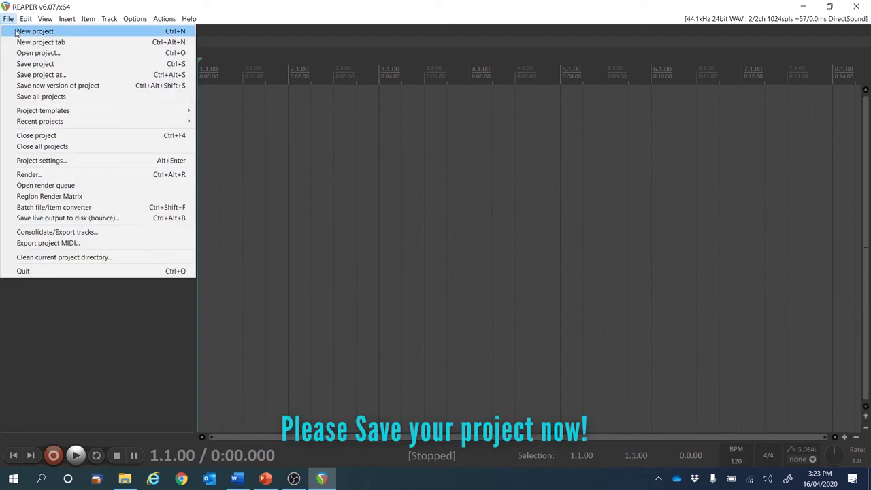
left_click(16, 32)
double_click(79, 126)
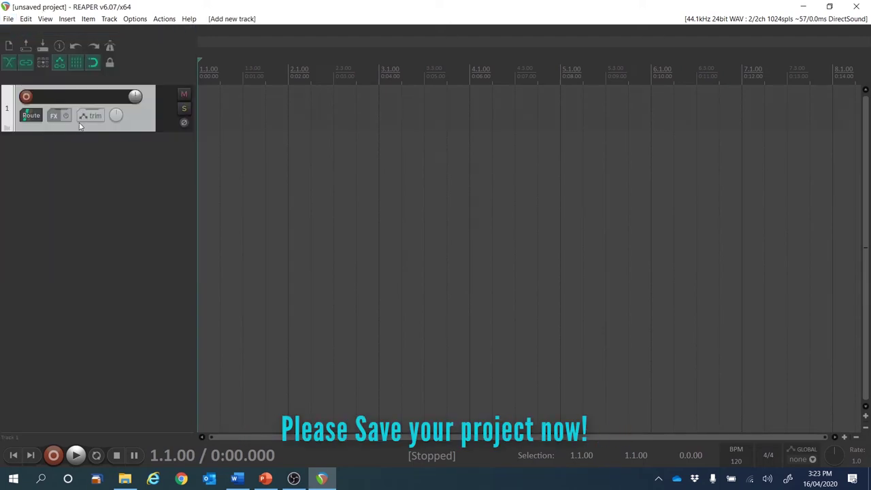
left_click(26, 97)
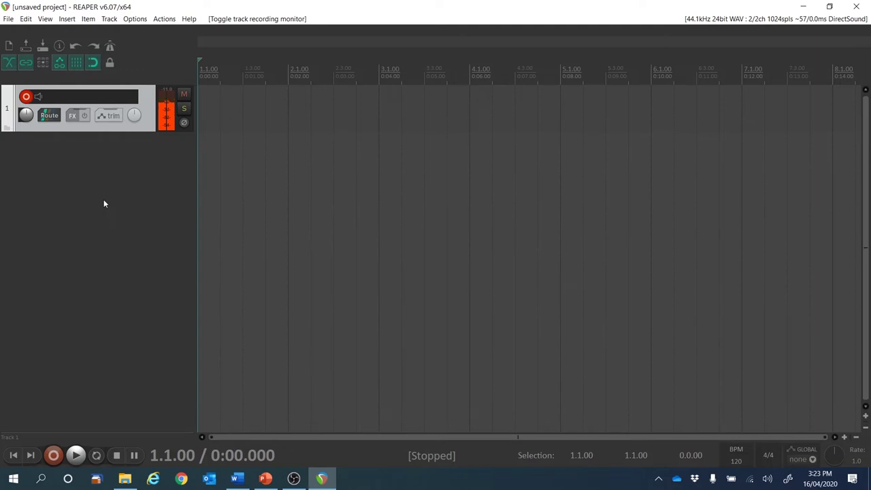
- Record a spoken take of about 43 seconds on track 1
left_click(54, 455)
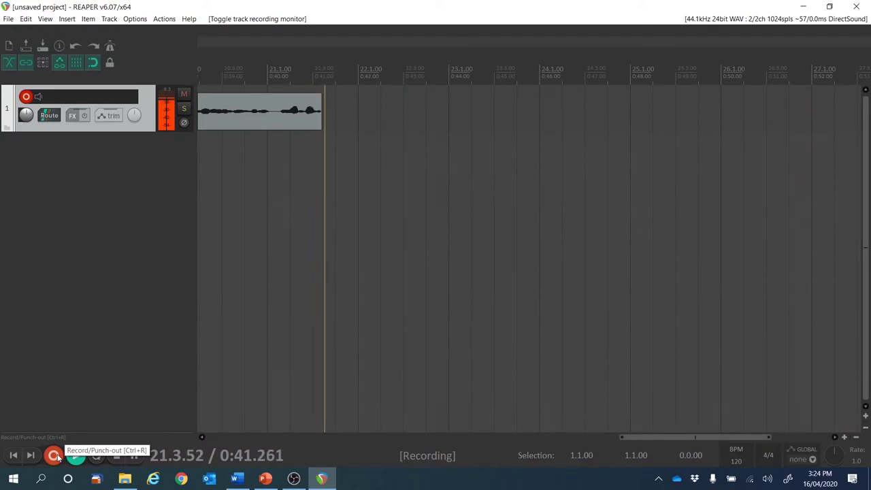
left_click(56, 456)
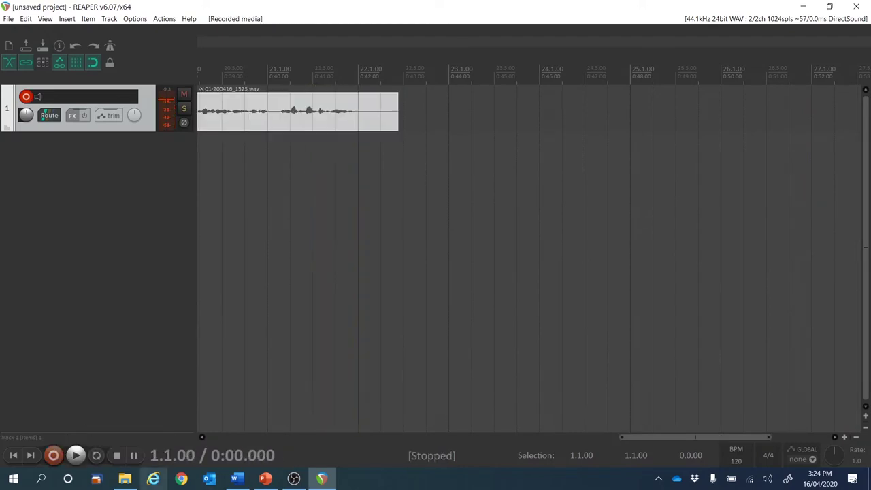
double_click(668, 437)
left_click_drag(614, 438, 596, 438)
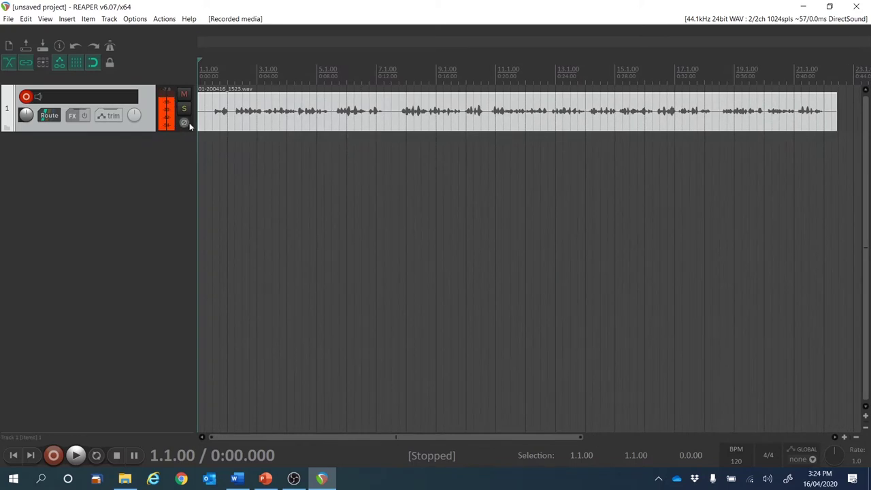
- With snapping off, trim about one second of silence from the recording's beginning and move the clip back to the project start
mouse_move(200, 121)
left_mouse_down()
mouse_move(212, 123)
mouse_move(198, 124)
left_mouse_up()
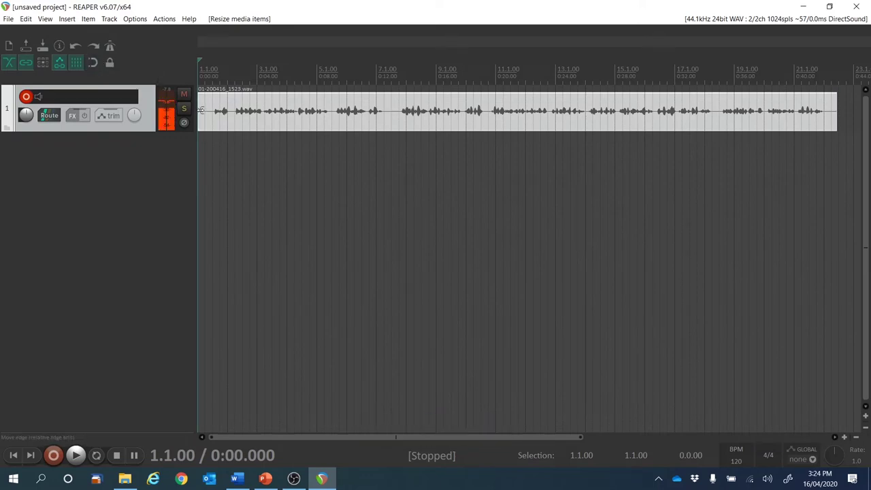
left_click_drag(199, 111, 225, 123)
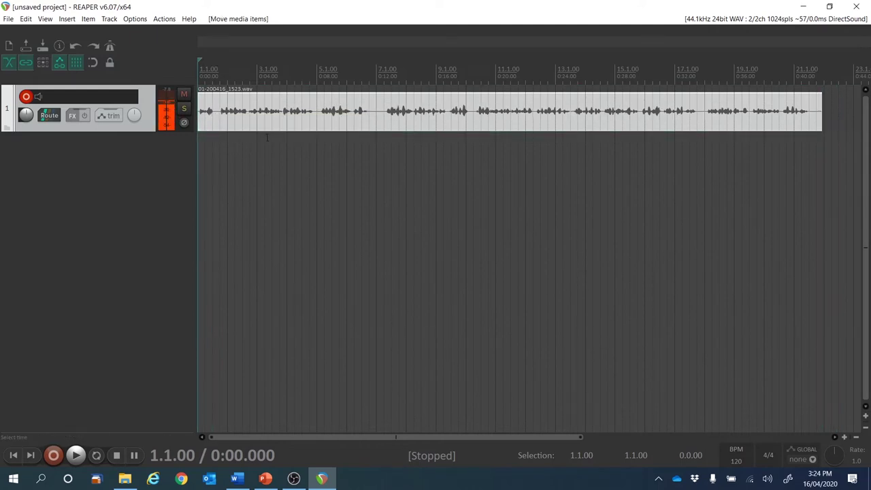
- Play the trimmed recording from the start at a lower system volume to locate the section to cut
key("space")
key("XF86AudioLowerVolume")
key("XF86AudioLowerVolume")
key("XF86AudioLowerVolume")
key("XF86AudioLowerVolume")
key("XF86AudioLowerVolume")
key("XF86AudioLowerVolume")
key("XF86AudioLowerVolume")
key("XF86AudioLowerVolume")
key("XF86AudioLowerVolume")
key("XF86AudioLowerVolume")
key("XF86AudioLowerVolume")
key("XF86AudioLowerVolume")
key("XF86AudioLowerVolume")
key("XF86AudioLowerVolume")
key("XF86AudioLowerVolume")
key("XF86AudioLowerVolume")
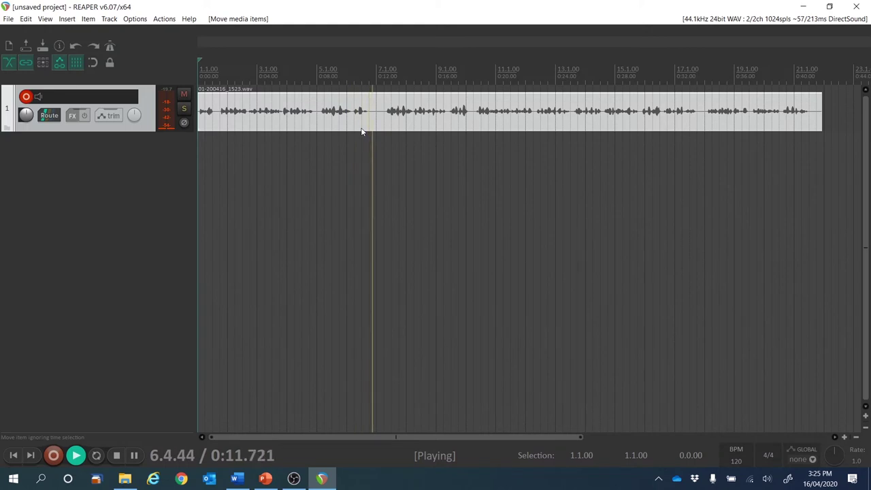
key("space")
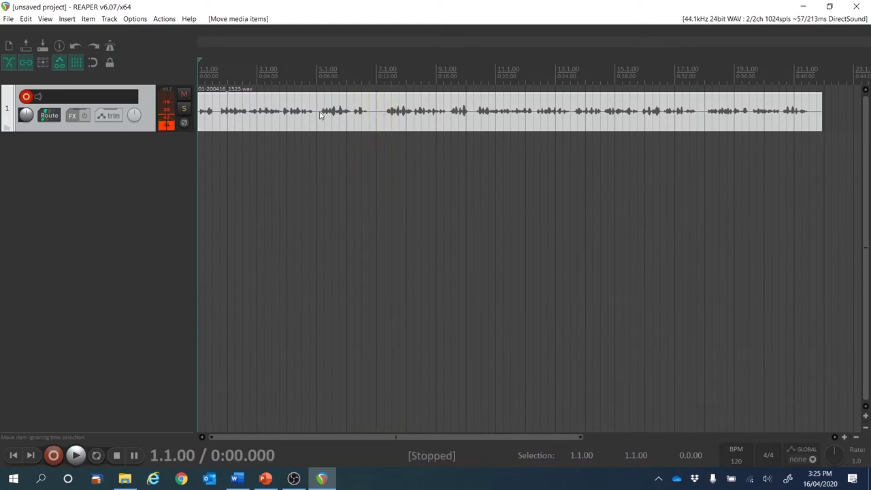
- Split the recording at 0:08.000 and at about 0:12.4, and delete the section between the two cuts
left_click(319, 120)
left_click(318, 120)
left_click(316, 121)
key("s")
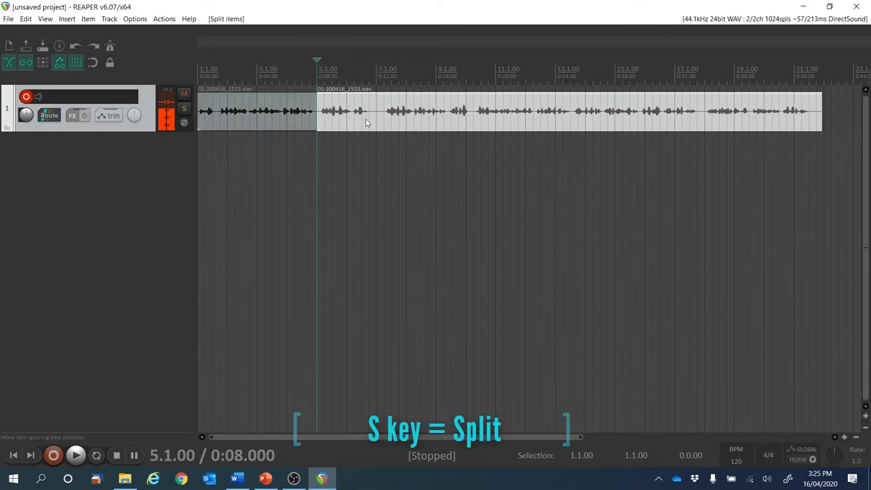
left_click(383, 119)
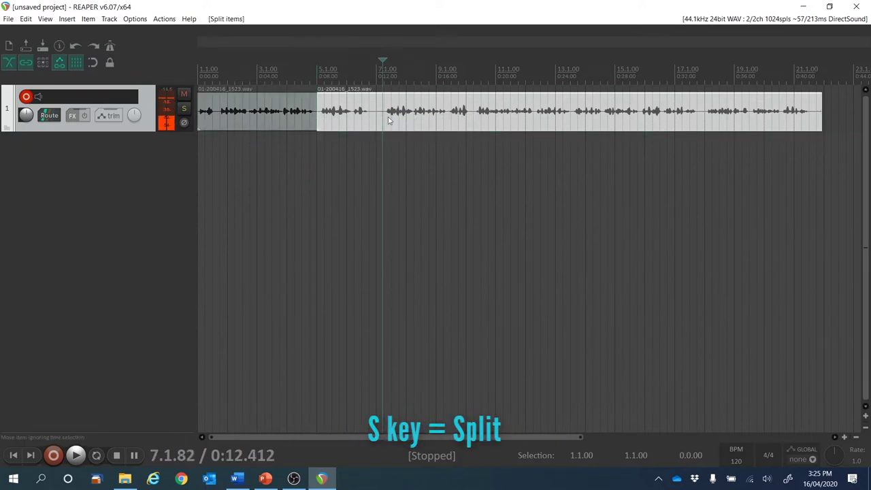
key("s")
left_click(363, 119)
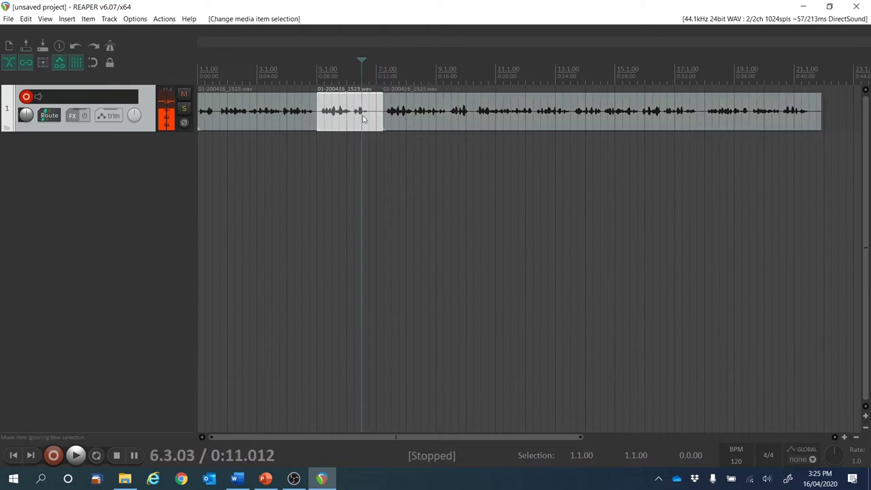
key("Delete")
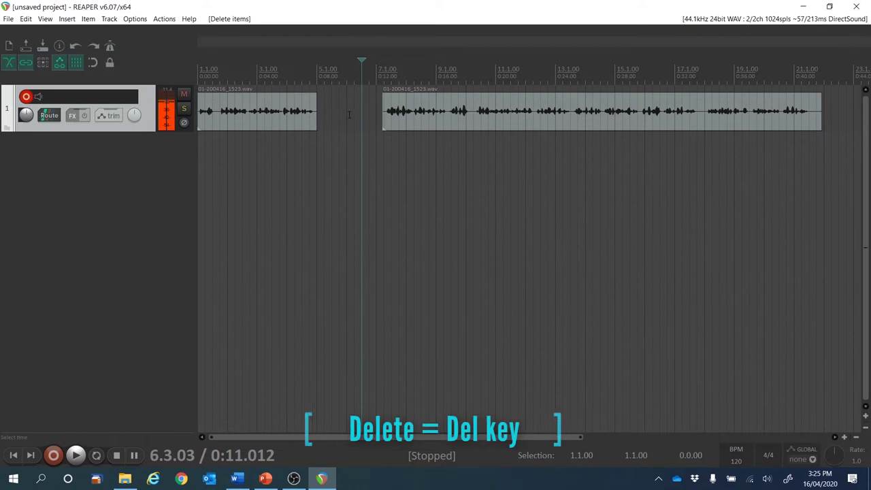
- Move the second clip back so it slightly overlaps the end of the first, and play across the join
left_click_drag(410, 114, 336, 114)
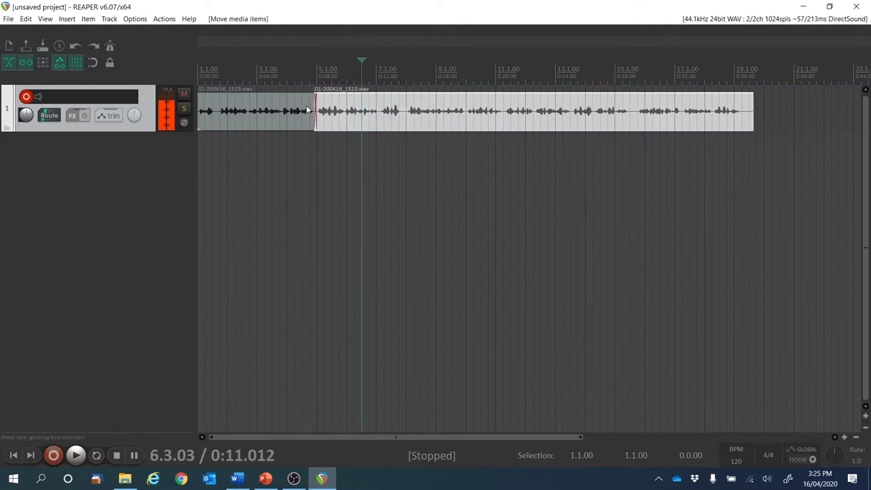
left_click(303, 80)
key("space")
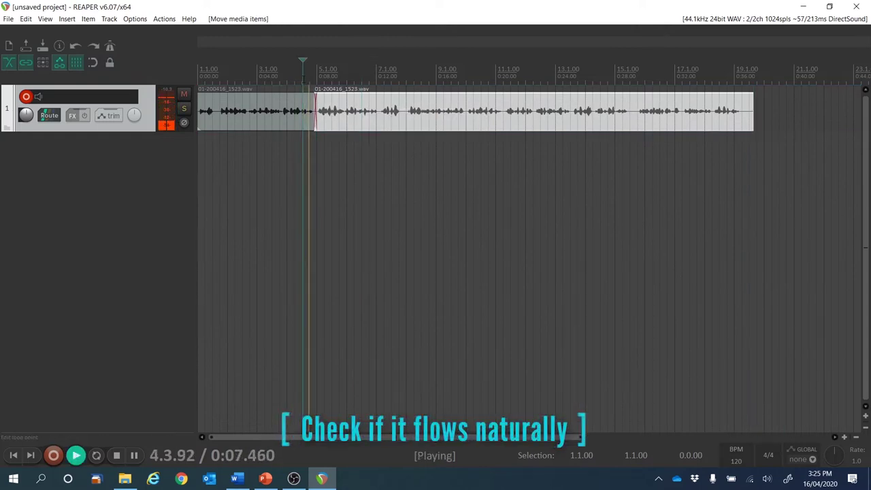
key("space")
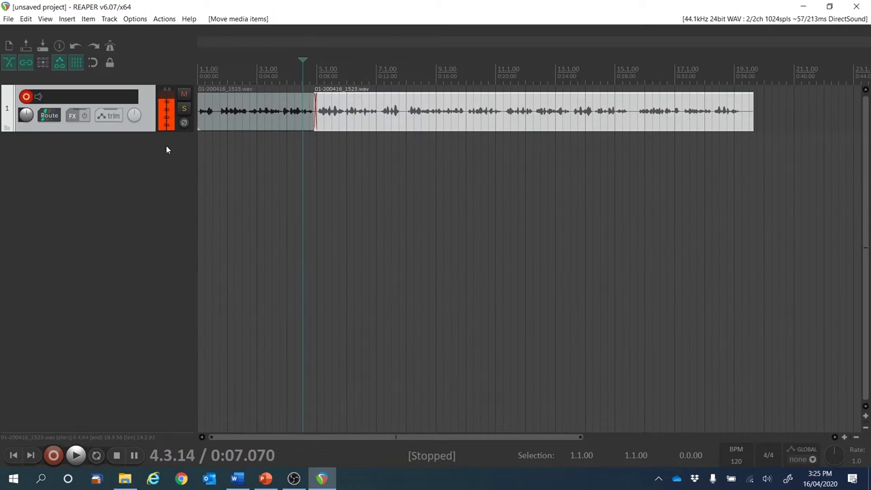
- Disarm track 1 for recording
left_click(26, 97)
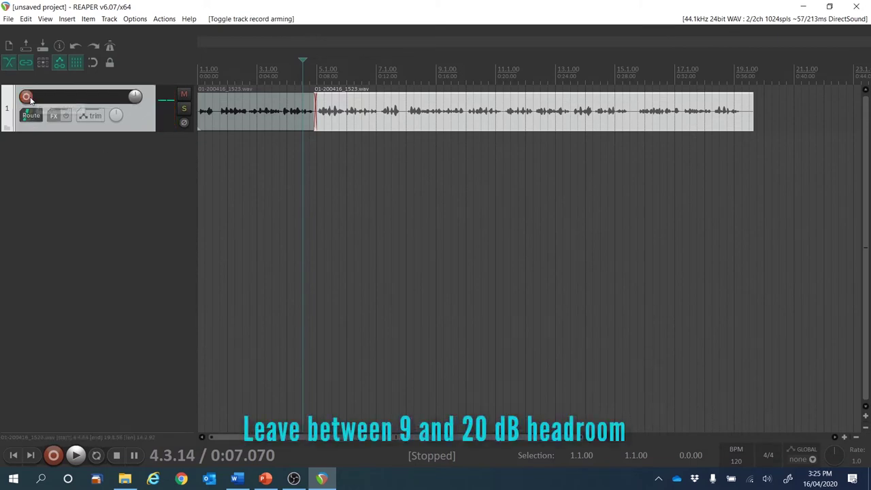
left_click(728, 21)
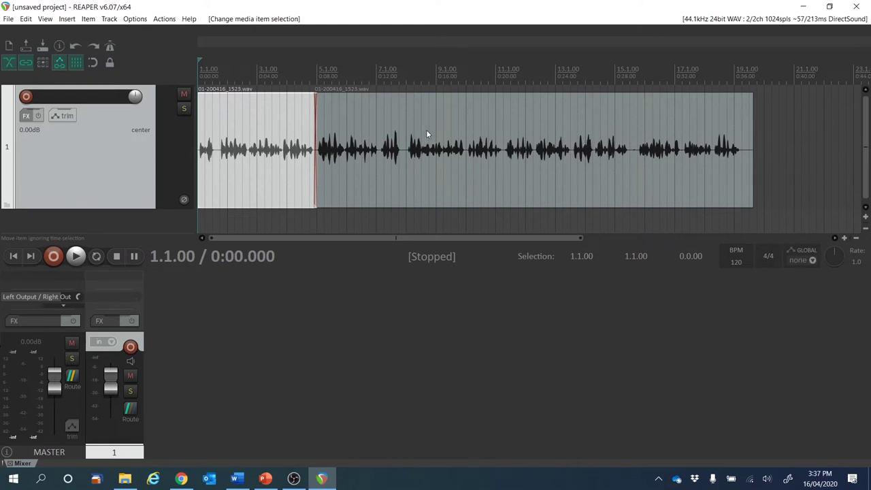
left_click(26, 96)
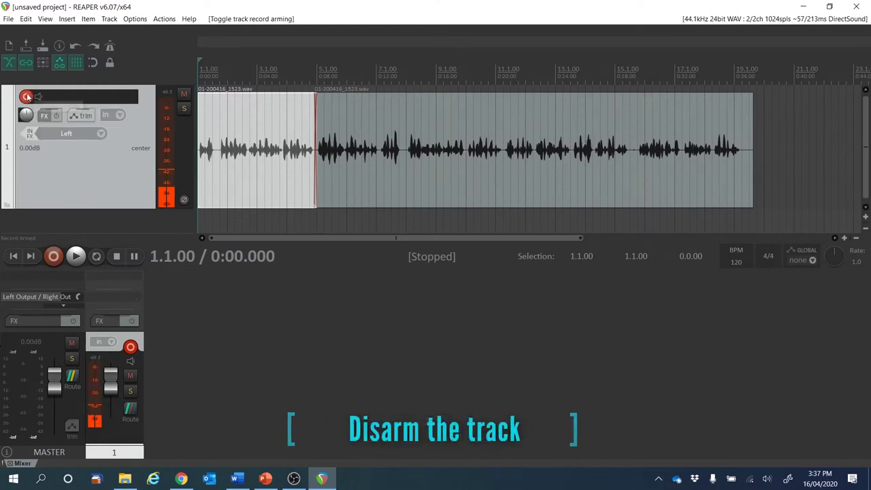
left_click(25, 96)
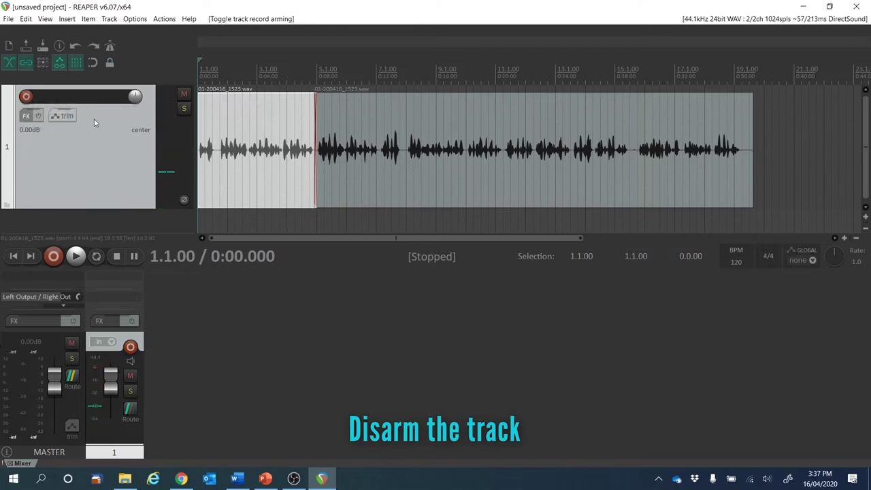
- Play the edited recording from the start with the mixer open to check the track and master levels
key("ctrl+m")
key("ctrl+m")
key("ctrl+m")
key("ctrl+m")
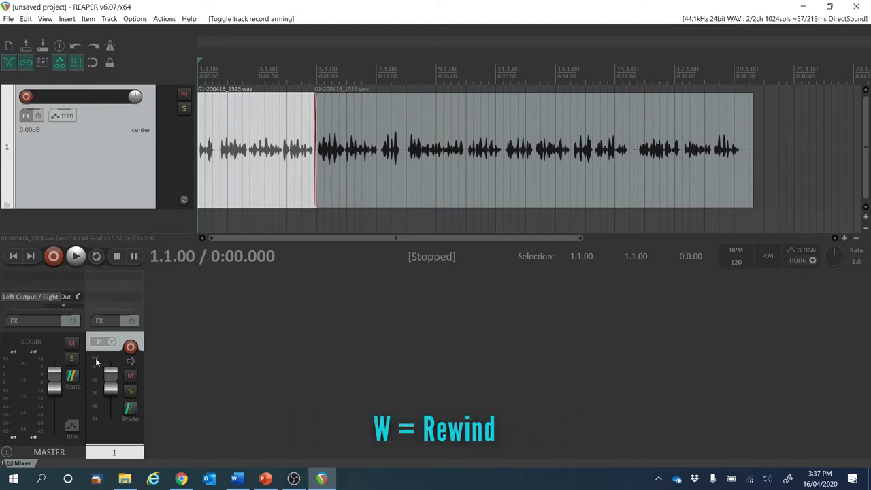
key("space")
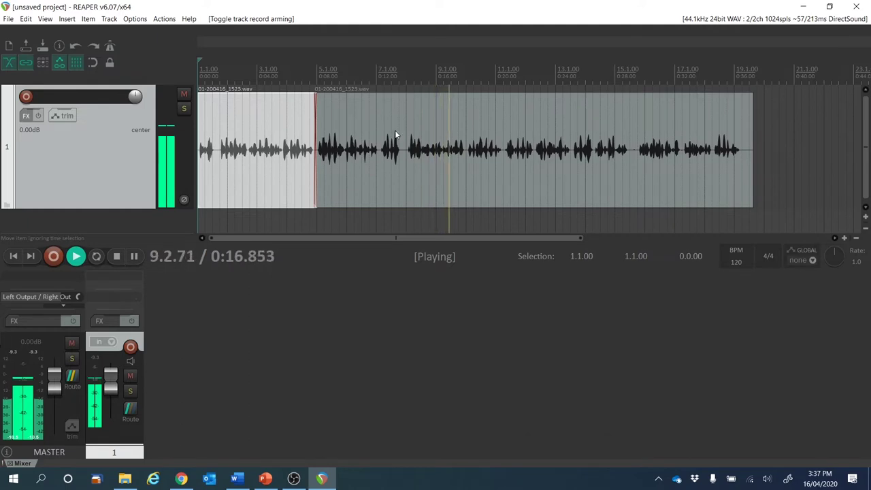
key("space")
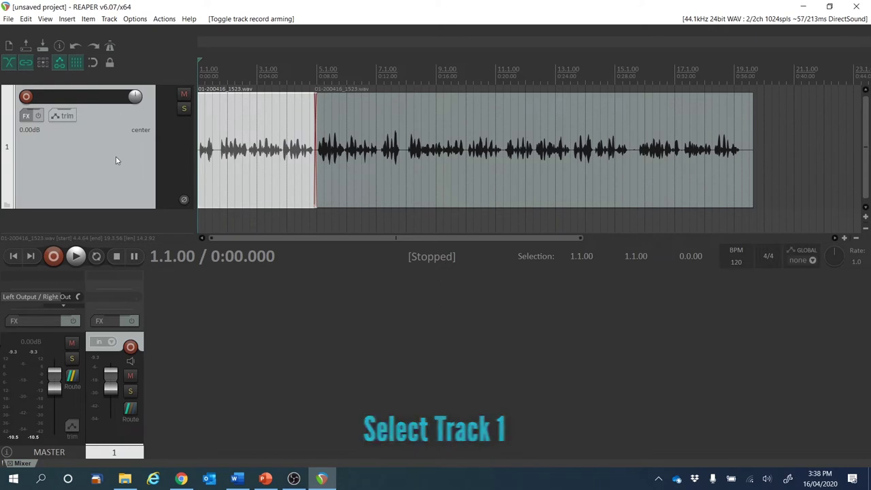
- Show the volume envelope of track 1 and hide the mixer
key("v")
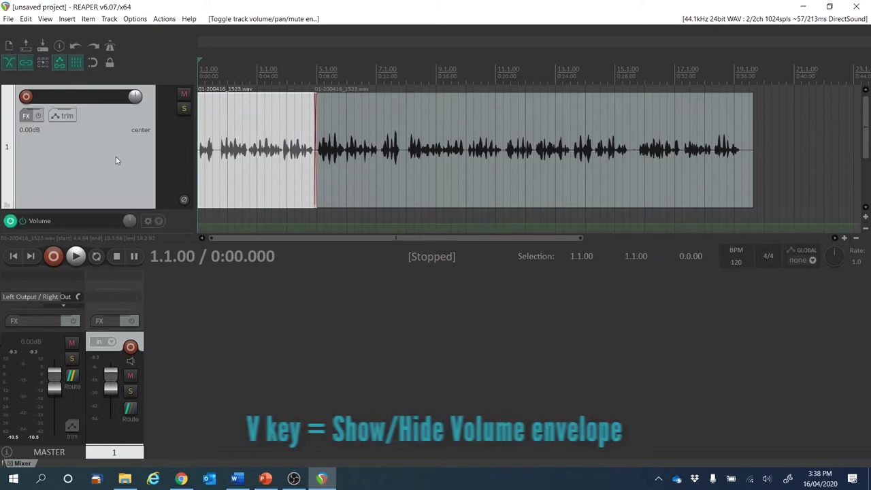
key("ctrl+m")
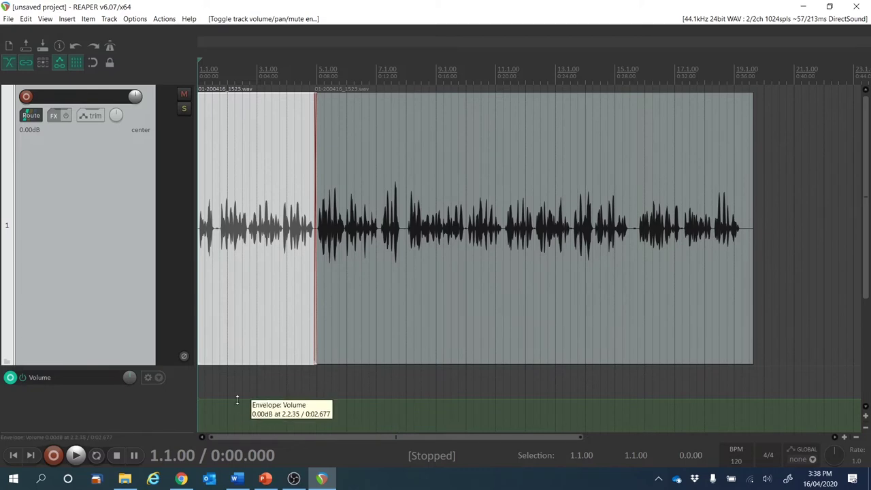
key("v")
key("v")
key("v")
key("v")
key("v")
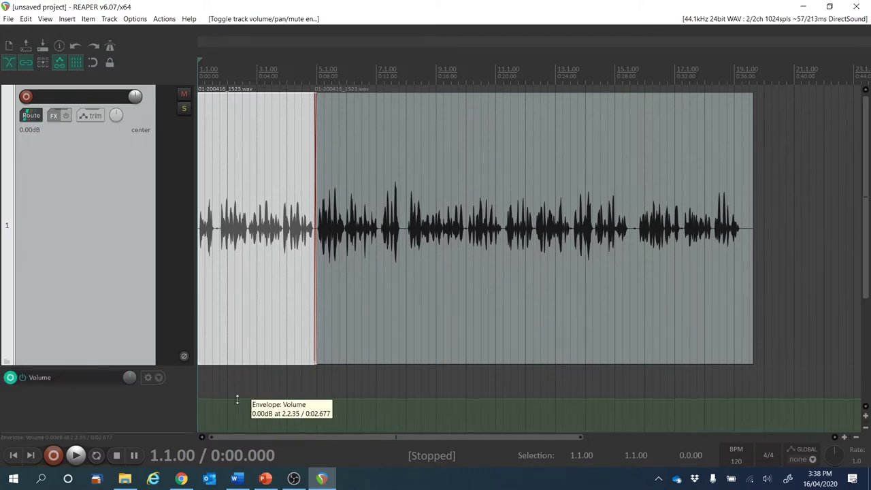
key("v")
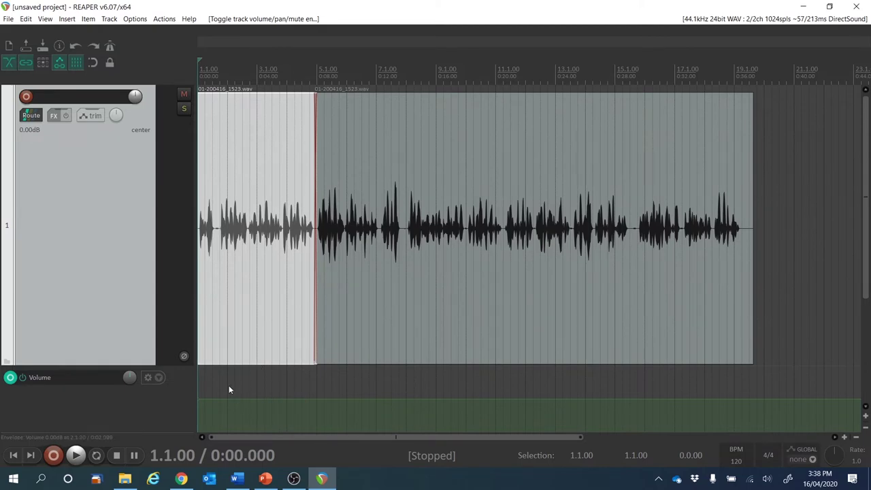
- Play the first clip up close from the project start while following its waveform and volume envelope
key("Up")
key("Up")
key("Up")
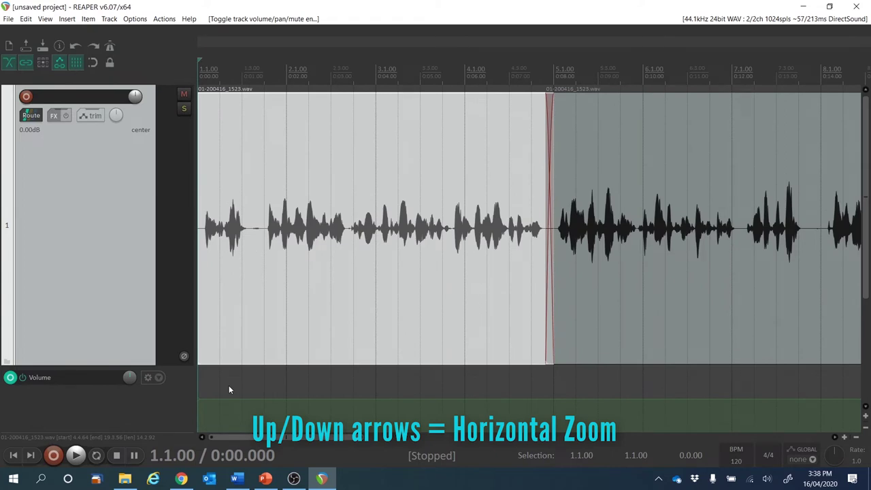
key("Up")
key("Up")
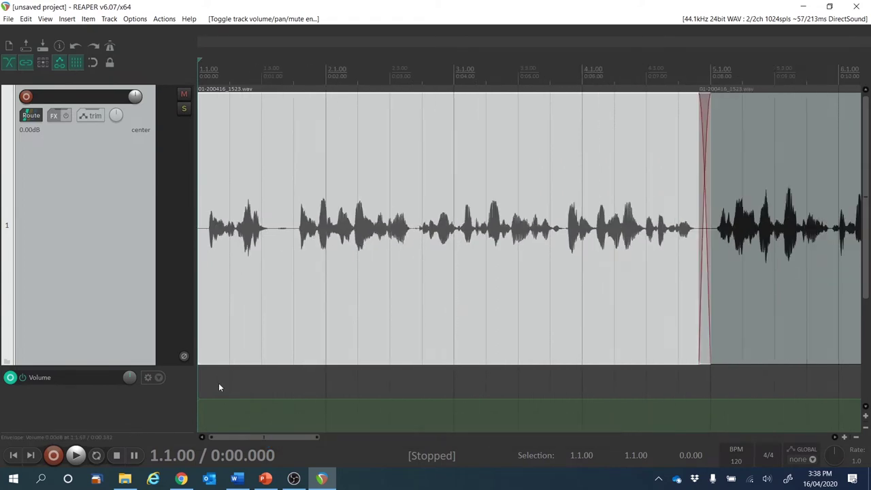
key("space")
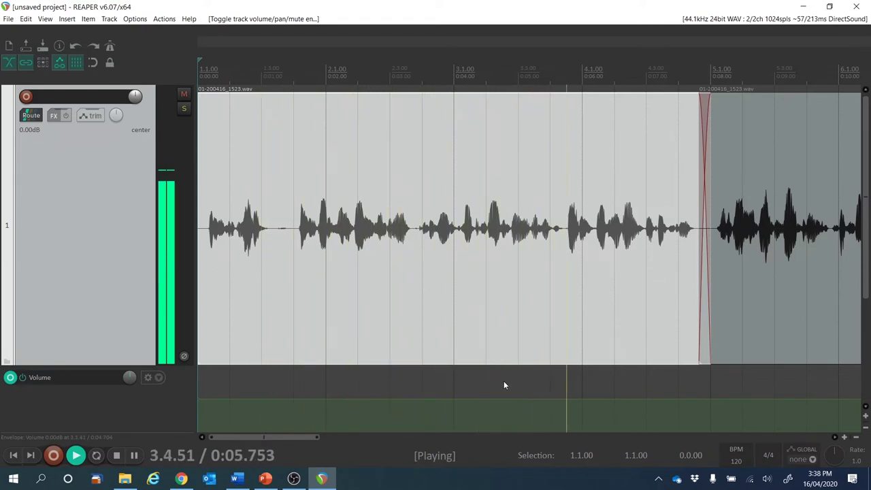
key("space")
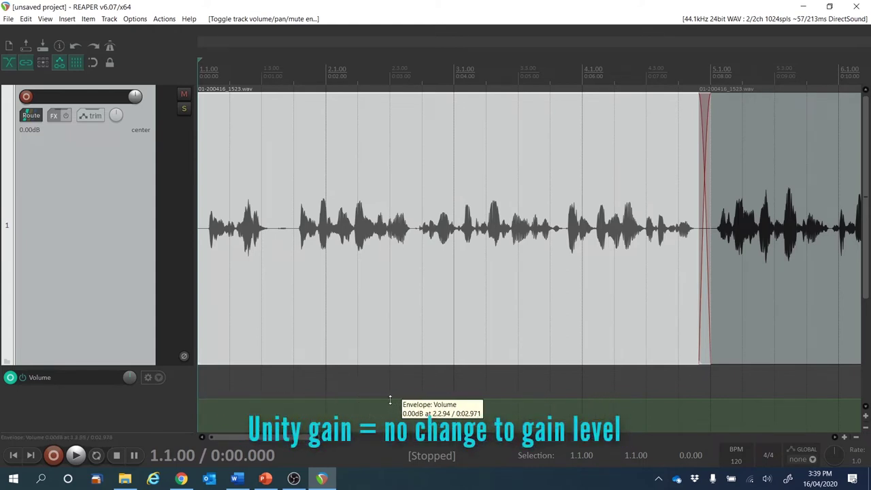
- Add a 0 dB point to track 1's volume envelope at about 0:05.04, and play on from that position
left_click(524, 396, "shift")
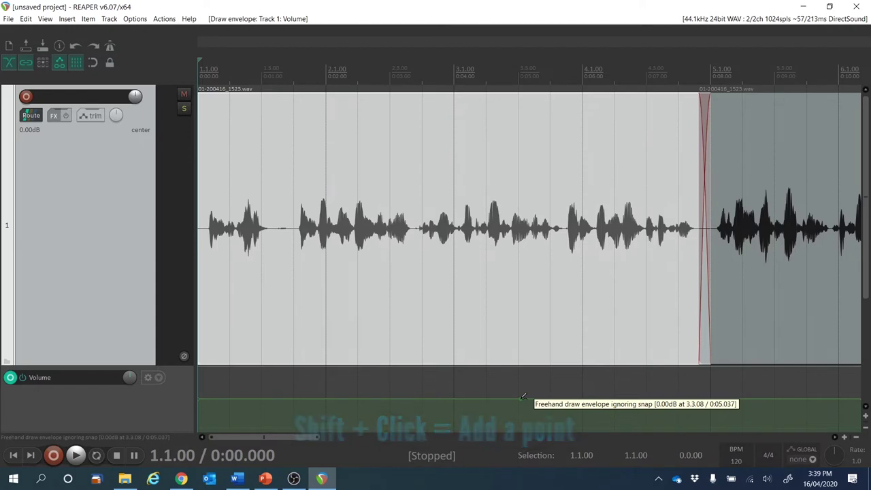
left_click(530, 68)
left_click(520, 68)
key("space")
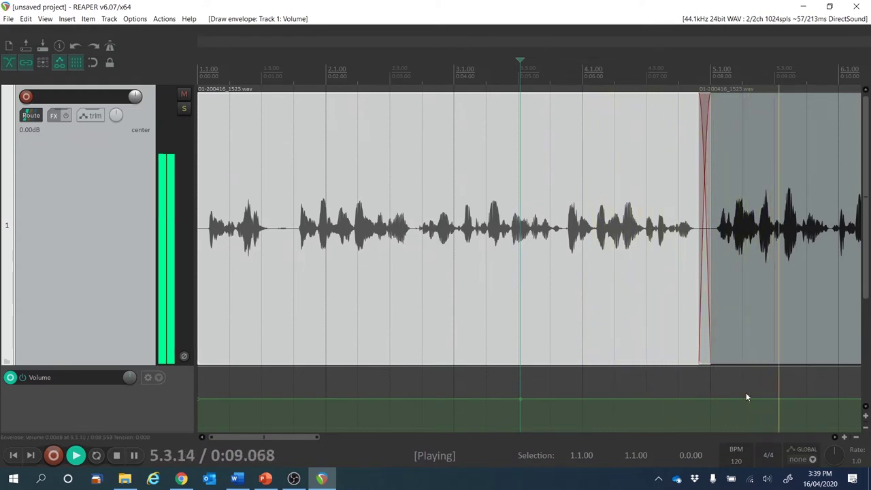
key("space")
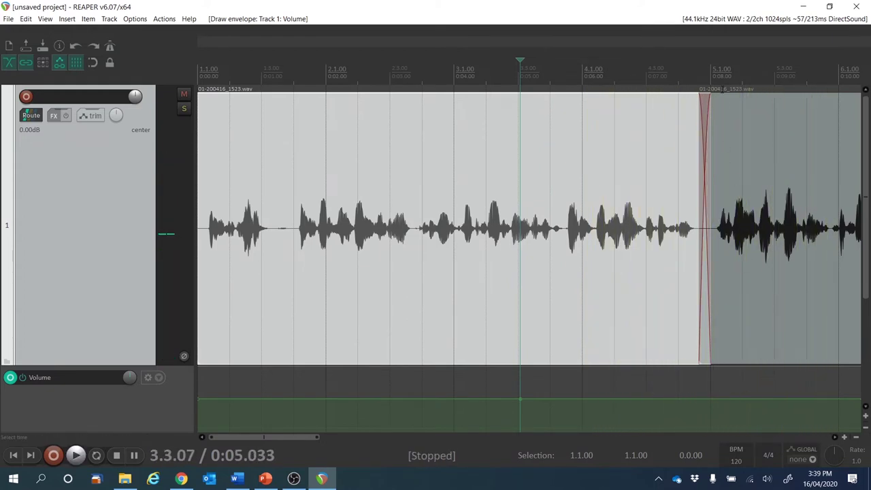
- Add a point to track 1's volume envelope at about 0:08.13 and lower it to about -20 dB
left_click(726, 73)
left_click(720, 255)
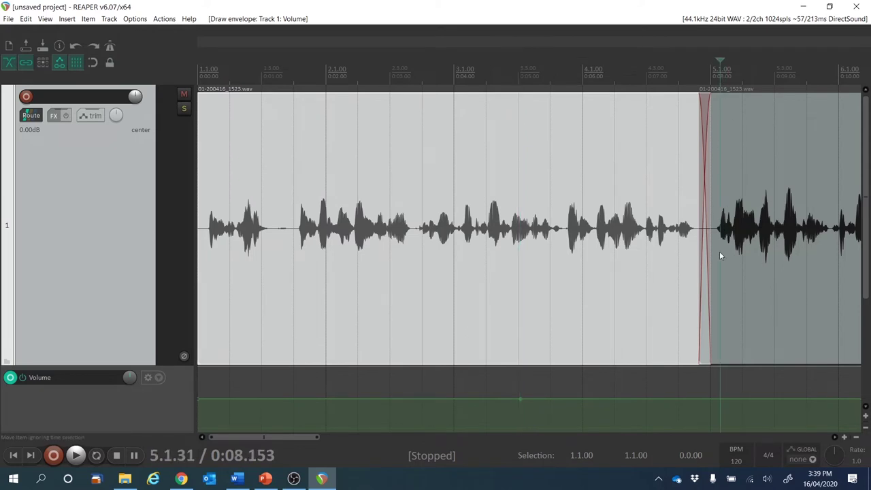
left_click(719, 399, "shift")
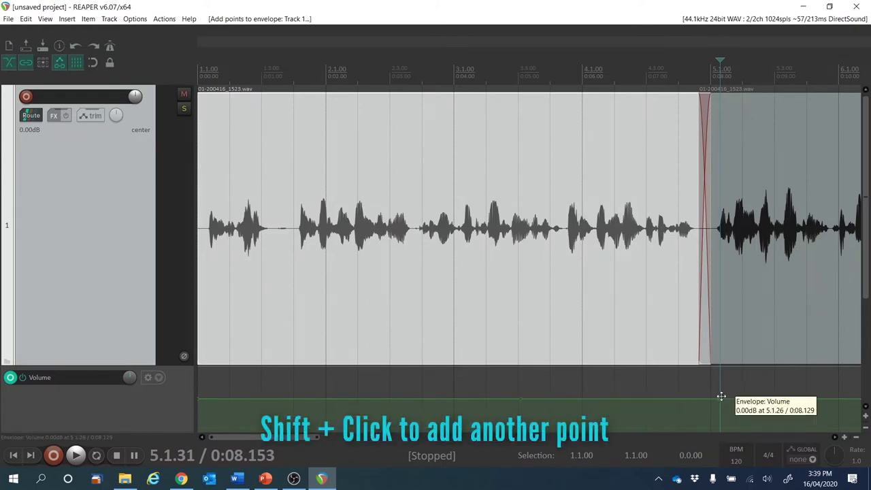
left_click_drag(719, 398, 722, 446)
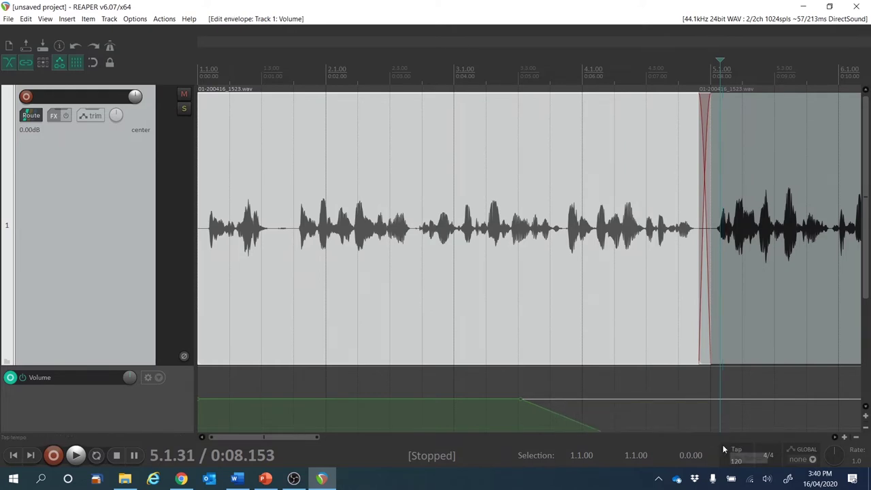
- Play from about 0:03.34 to hear the volume fall along the envelope's downward slope
left_click(411, 74)
key("space")
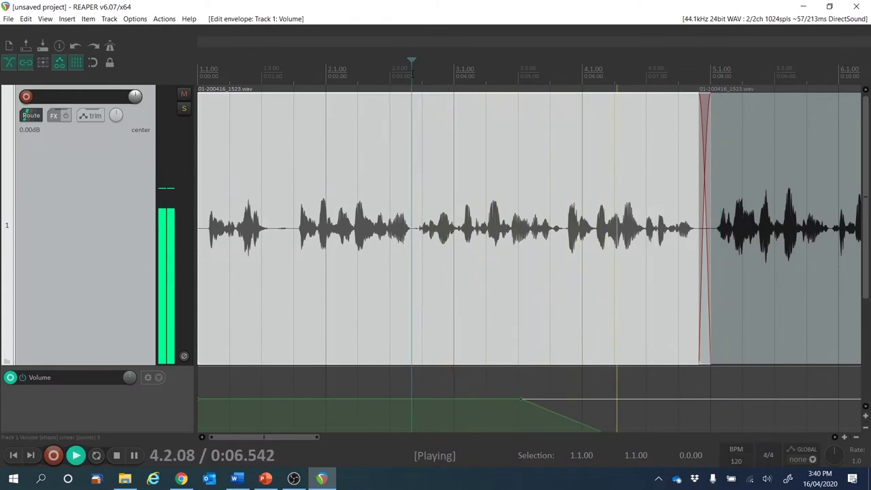
key("space")
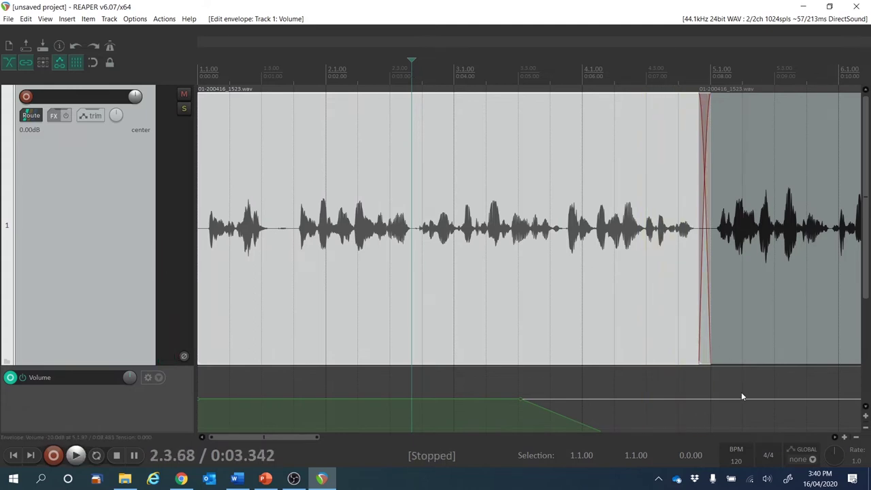
- Raise the volume envelope point near 0:08.2 to about -12 dB and play the fade from about 0:05.12
left_click_drag(867, 278, 867, 352)
mouse_move(722, 353)
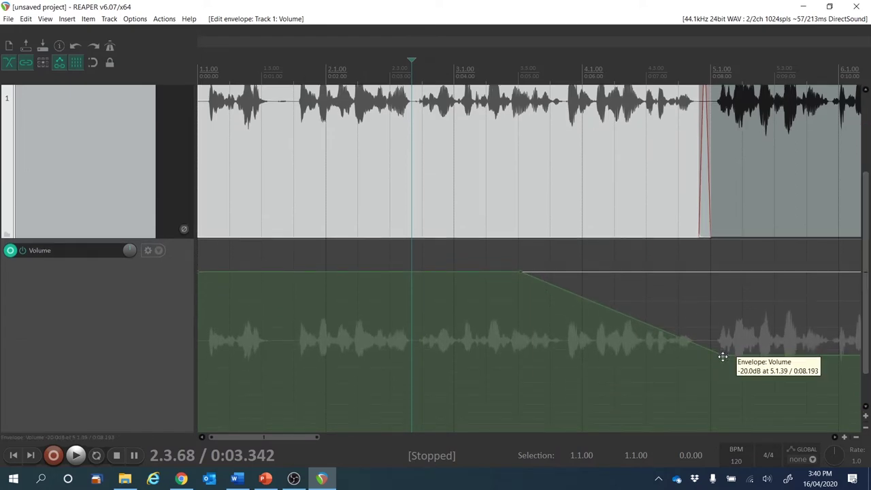
left_click_drag(722, 353, 723, 328)
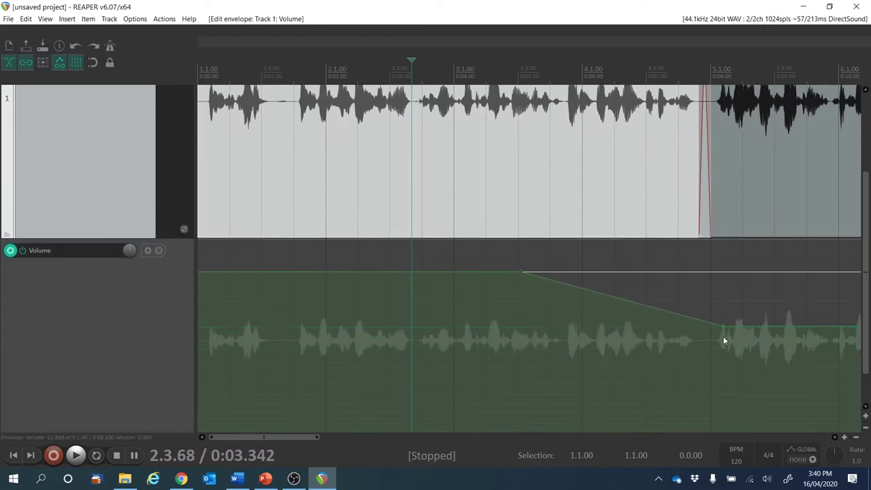
left_click(525, 68)
key("space")
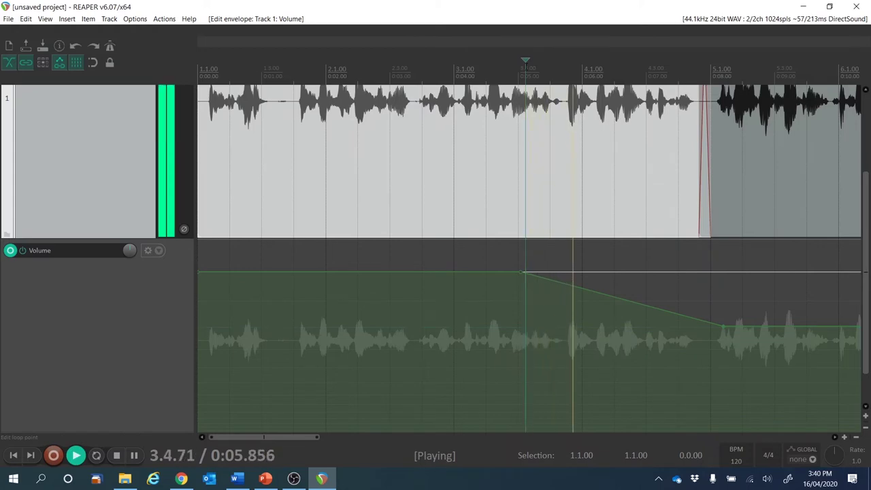
key("space")
- Lower the volume envelope point near 0:08.1 well below its neighbouring 0 dB point and play the steeper fade from about 0:05
left_click_drag(723, 328, 718, 370)
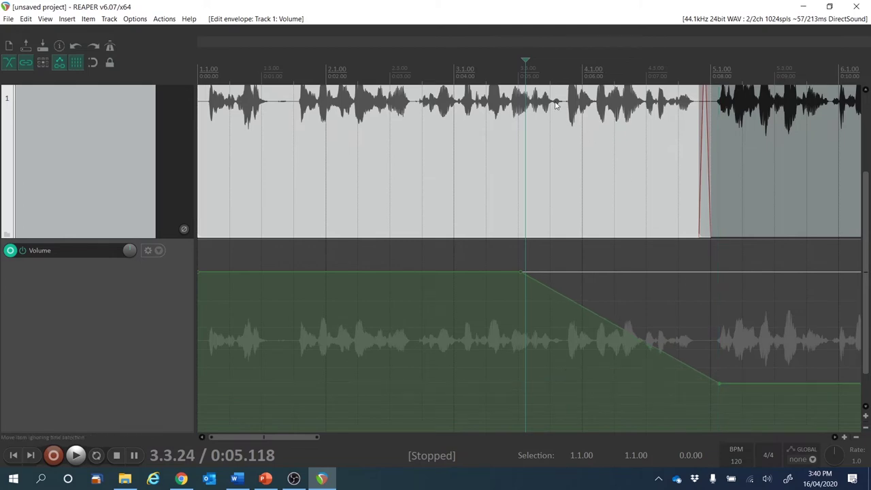
key("space")
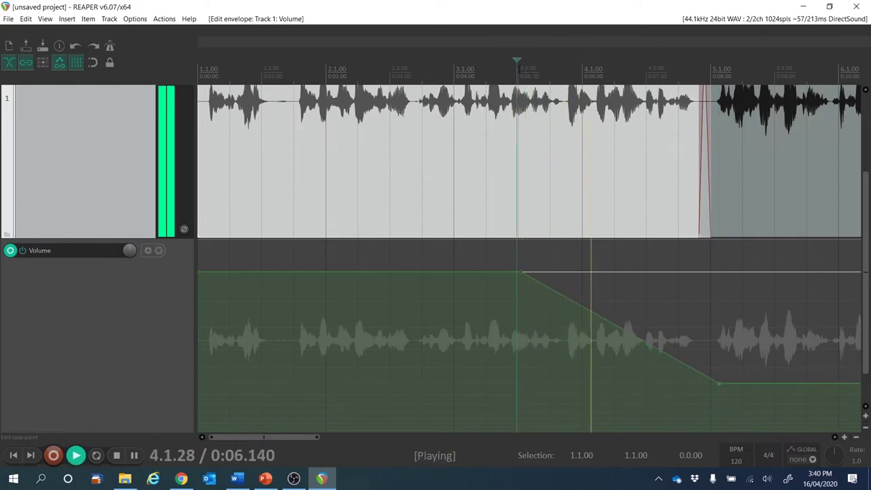
key("space")
- Set the volume envelope point near 0:08.1 to about -25 dB and play the quiet section from about 0:07.99
left_click_drag(719, 385, 717, 370)
left_click(711, 232)
key("space")
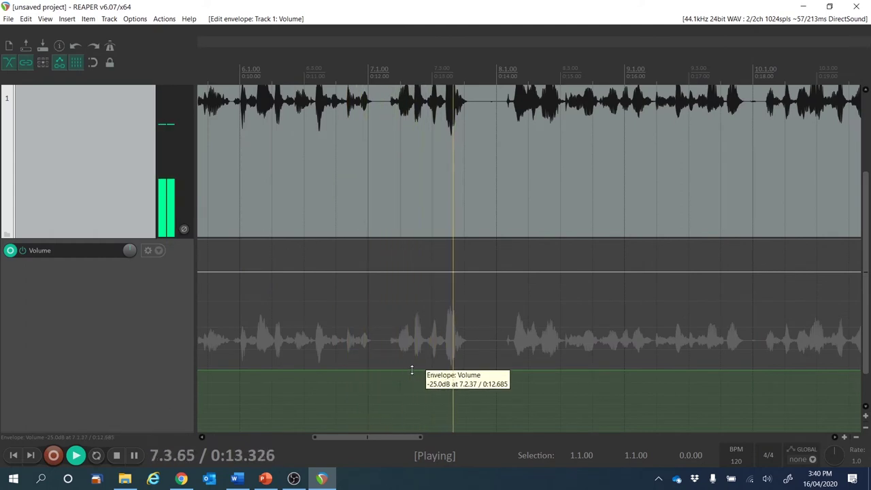
key("space")
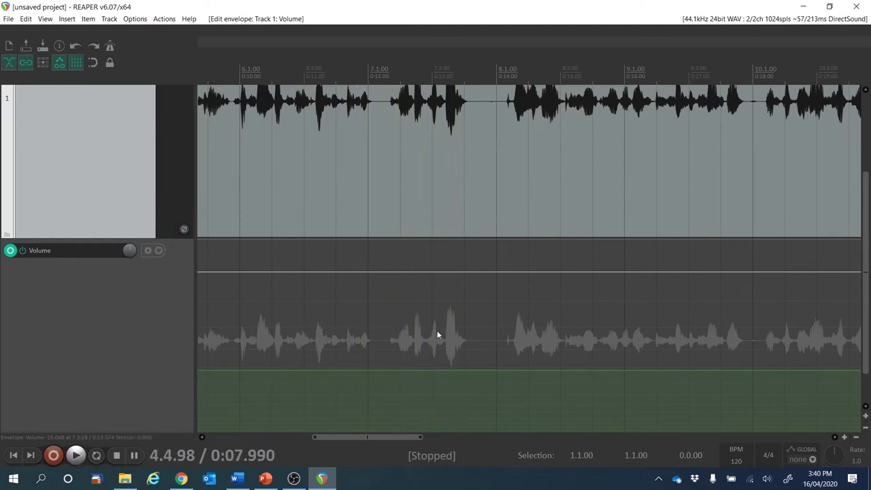
- Add a volume envelope point at about 0:12.79, reset it to 0 dB, and play through the whole volume dip
left_click(419, 373)
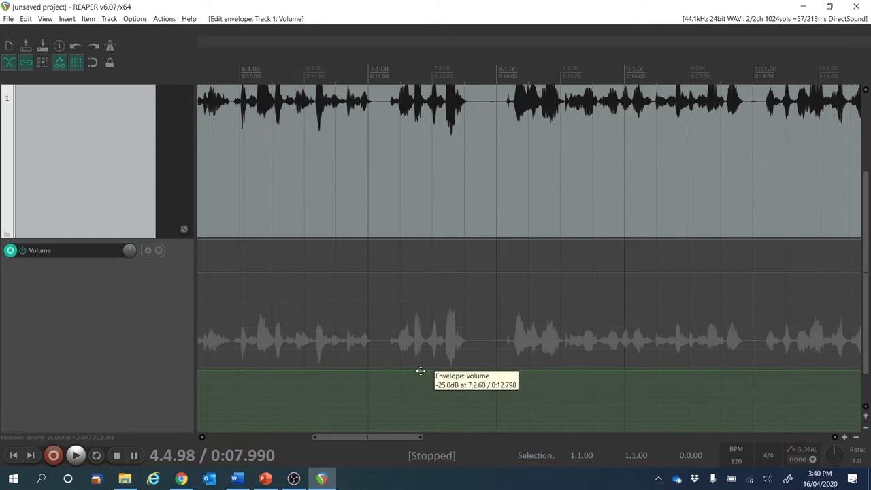
double_click(421, 370)
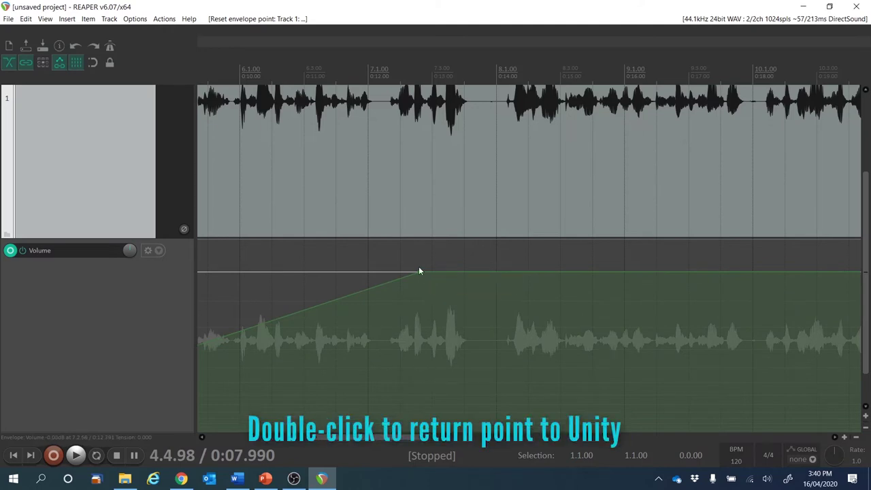
left_click_drag(406, 439, 326, 438)
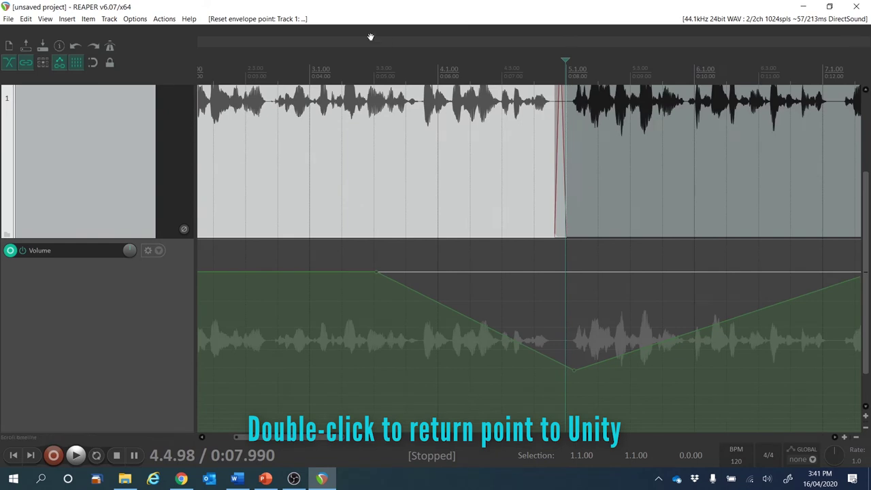
left_click(344, 68)
key("space")
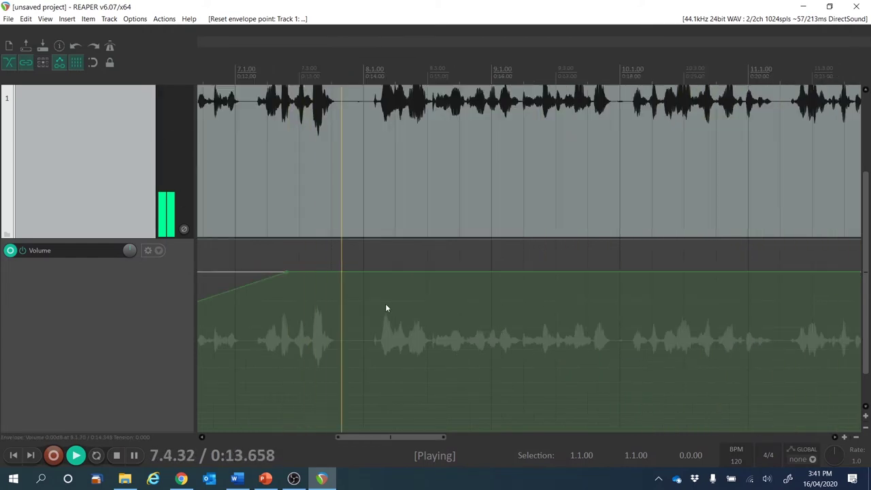
key("space")
- Hide track 1's volume envelope and show its pan envelope instead
left_click(353, 262)
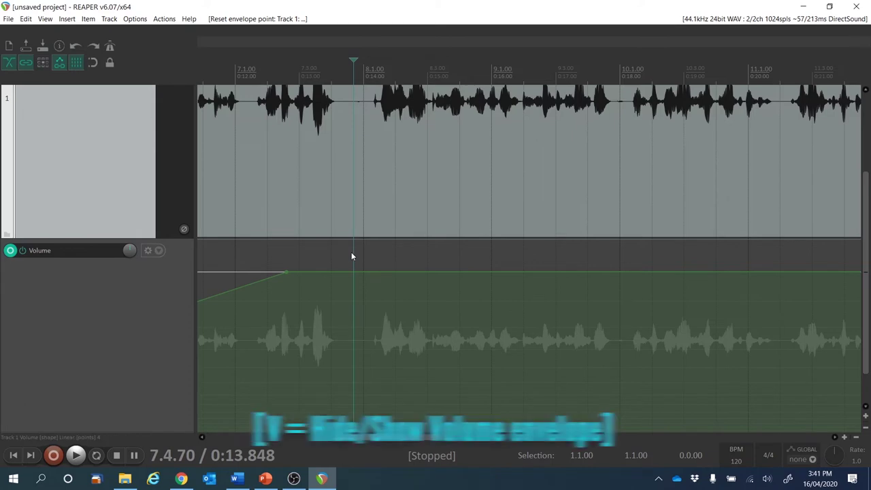
key("v")
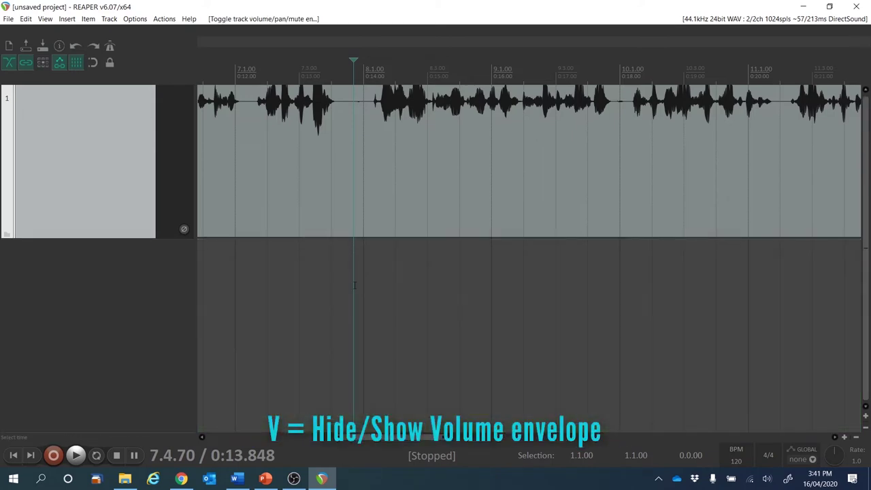
key("p")
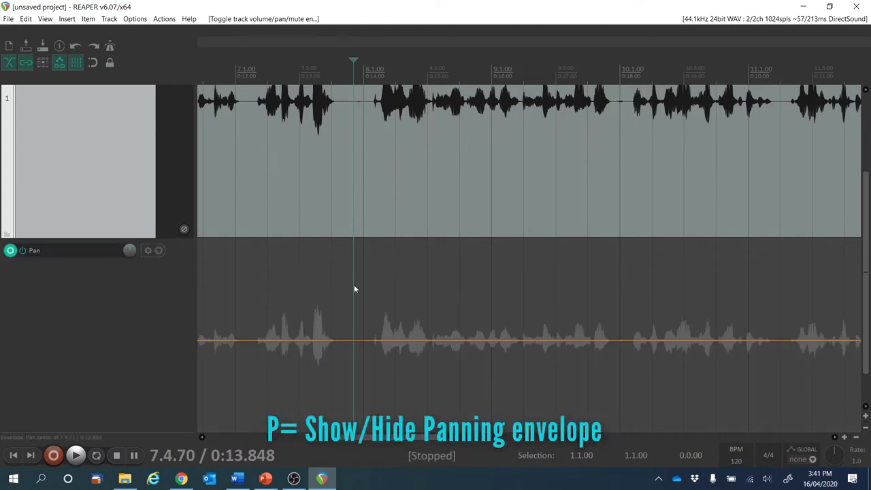
- Add a marker named "Panning" at about 0:13.88
left_click(356, 70)
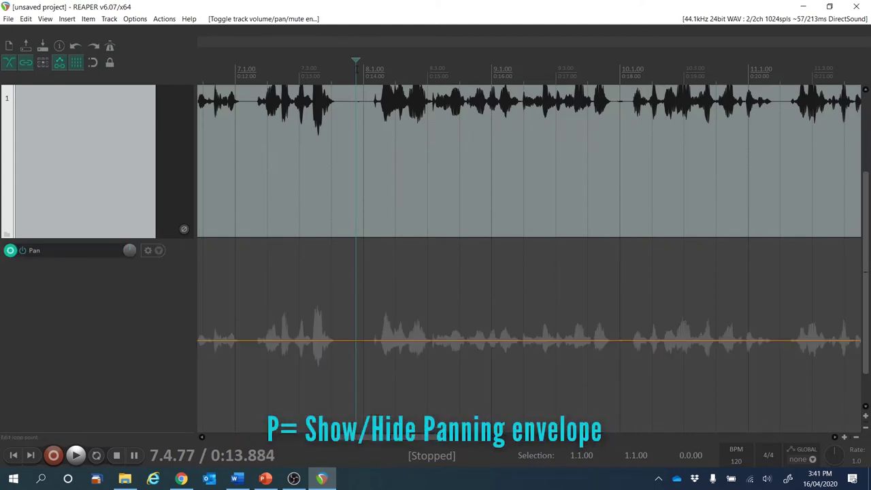
key("shift+m")
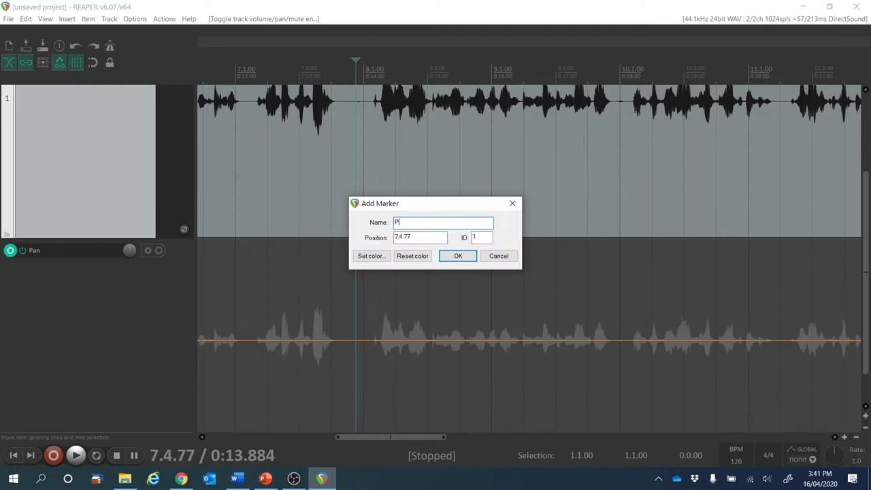
key("Return")
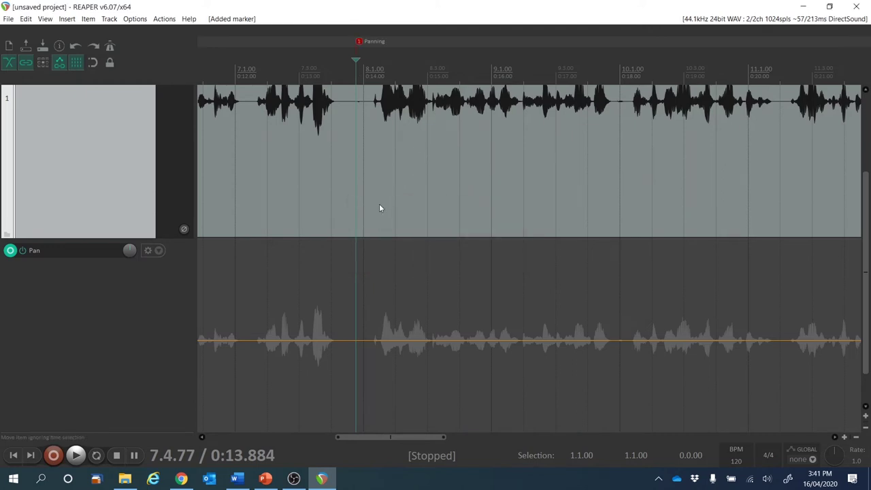
- Play on from the Panning marker, and add a centre point to the pan envelope at about 0:20.42
key("space")
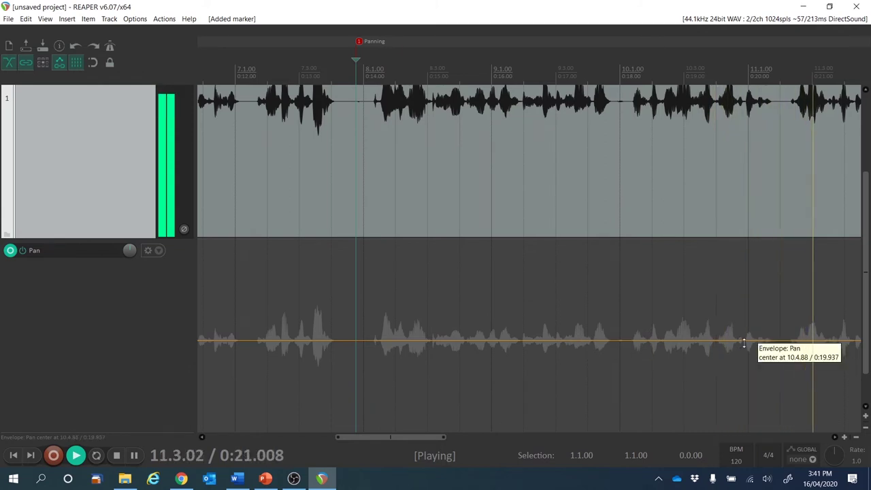
key("space")
left_click(774, 77)
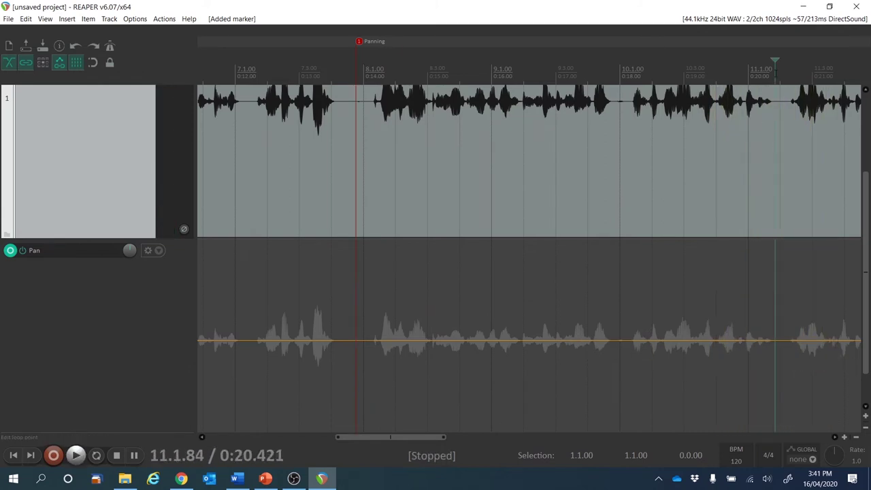
left_click(773, 341)
left_click(772, 341, "shift")
- Play on from about 0:20.42, and place a pan envelope point at 100% left at about 0:22.67
key("space")
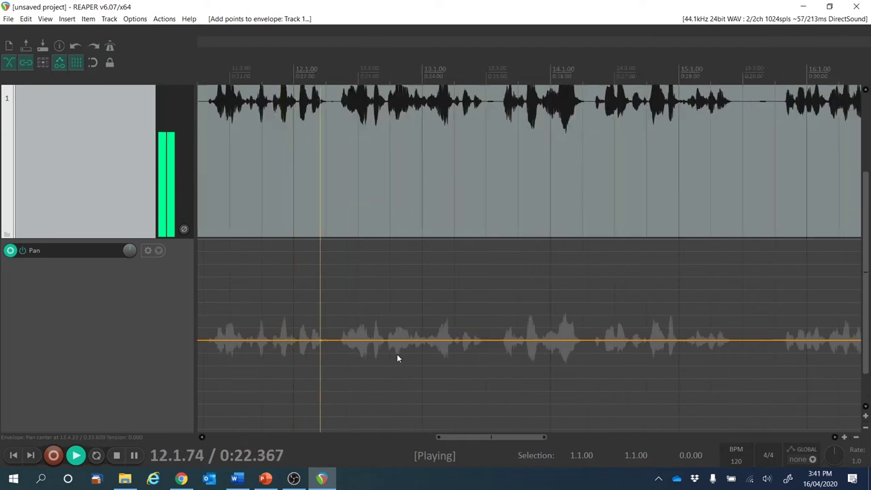
key("space")
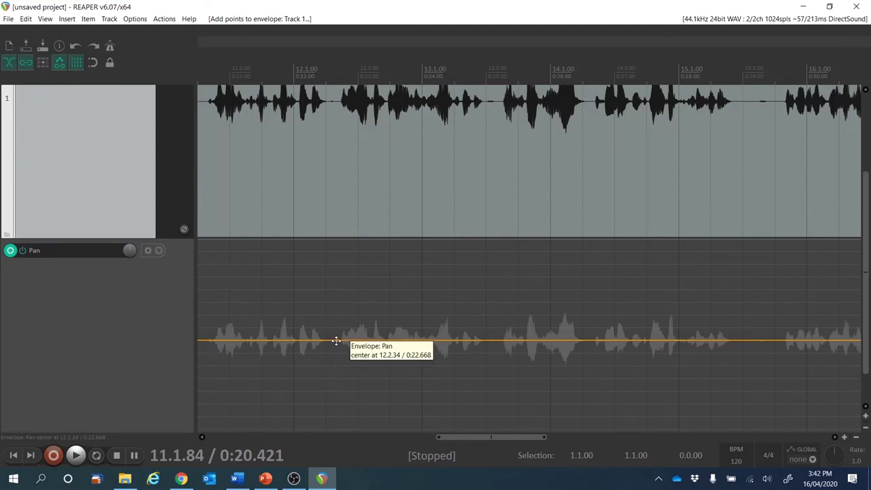
left_click_drag(336, 340, 336, 227)
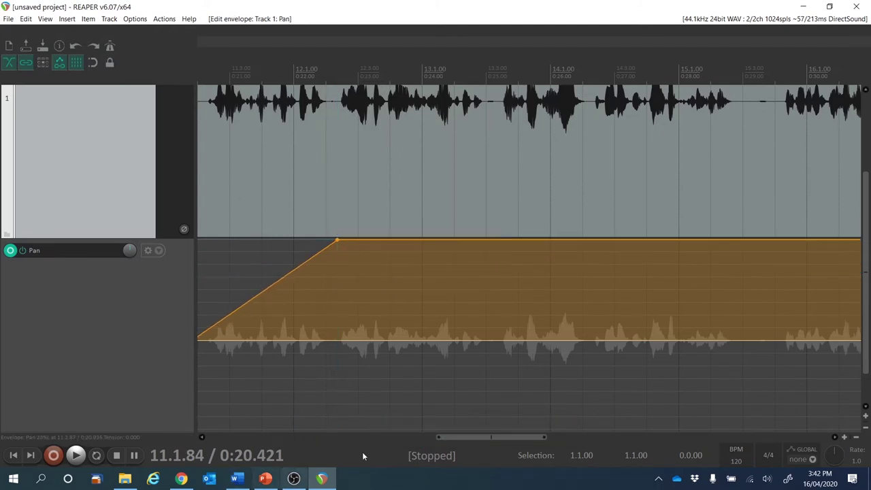
- Play from about 0:19.62 to hear the voice move from the centre to the left speaker
left_click_drag(507, 437, 485, 437)
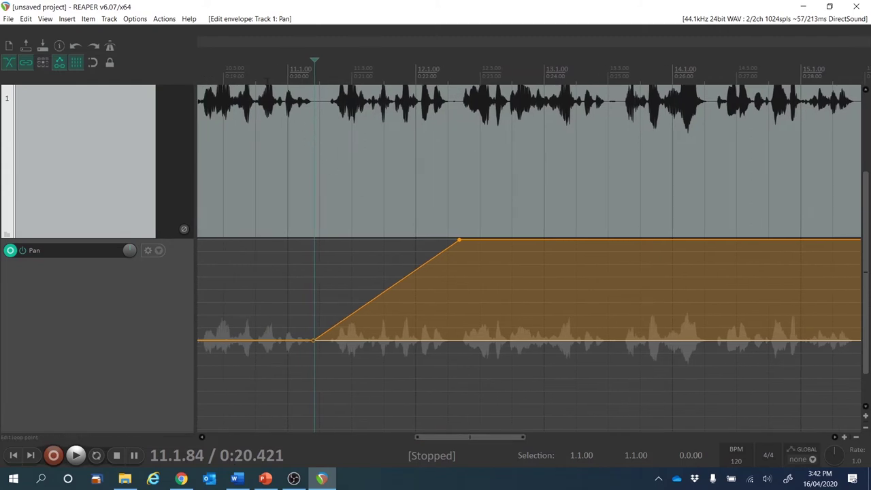
left_click(264, 73)
key("space")
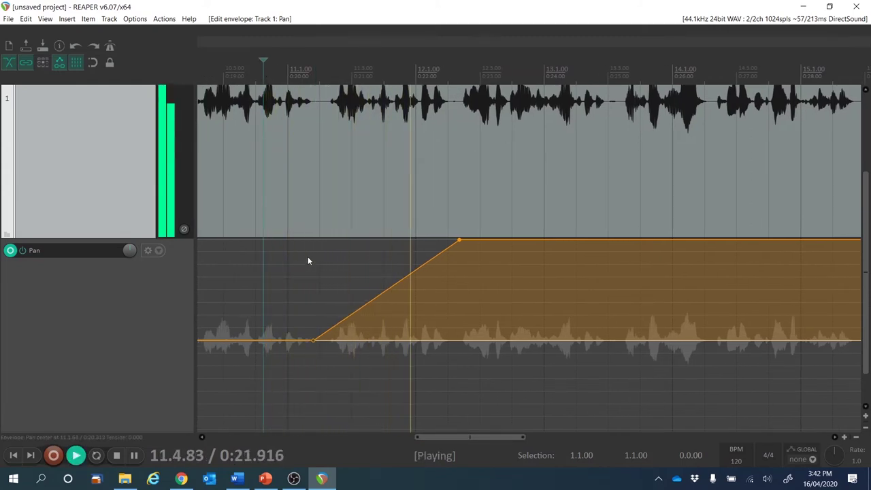
key("space")
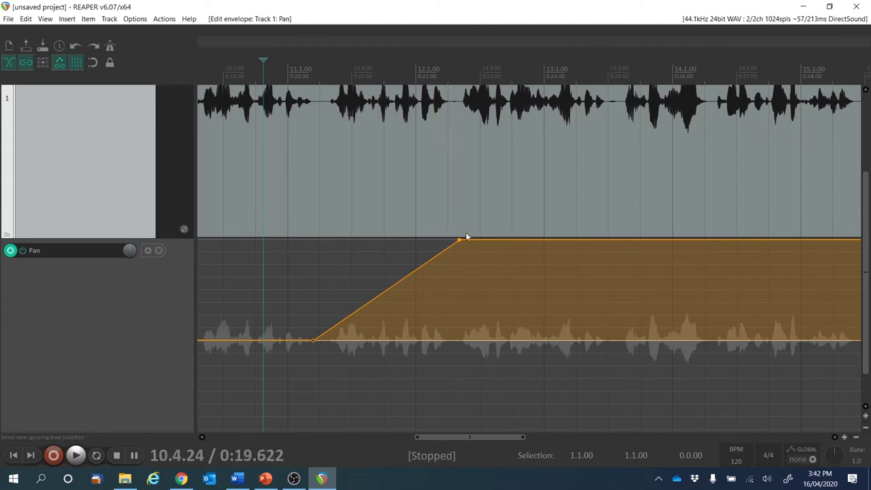
left_click(458, 238)
key("space")
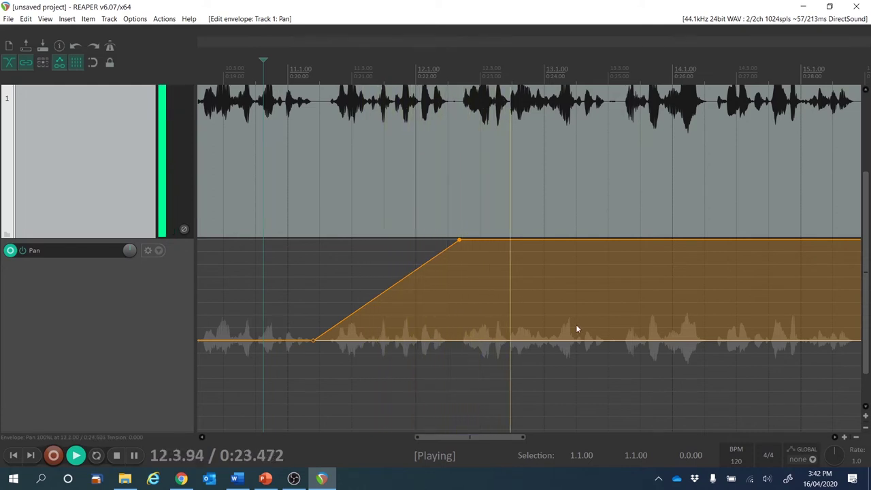
key("space")
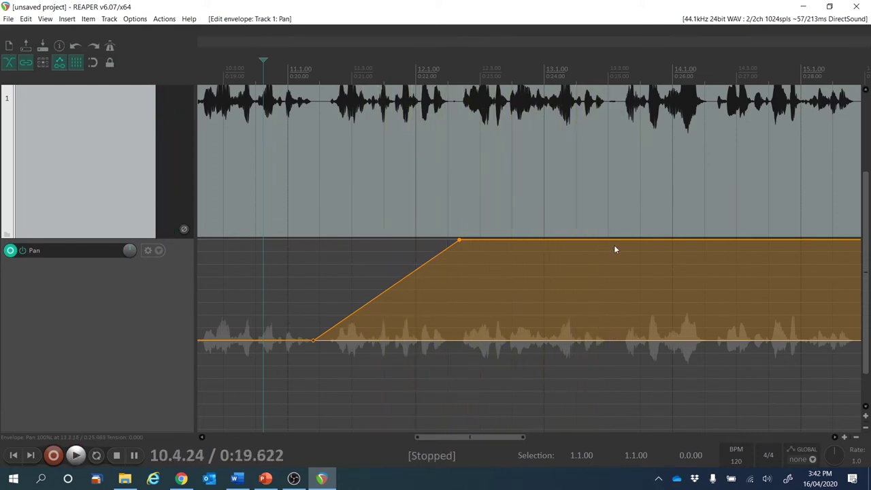
- Add a pan envelope point at about 0:24.95, move it fully right, and play the panning from about 0:20.15
left_click(606, 240)
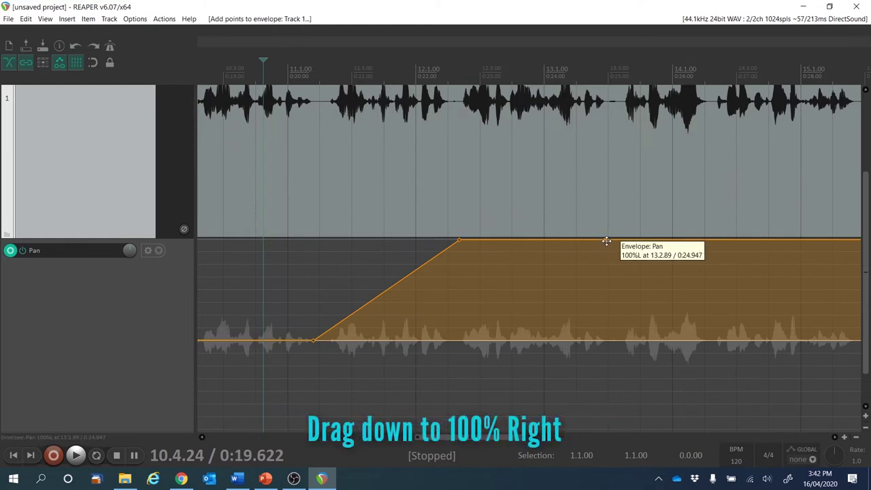
left_click_drag(605, 241, 598, 487)
left_click(296, 66)
key("space")
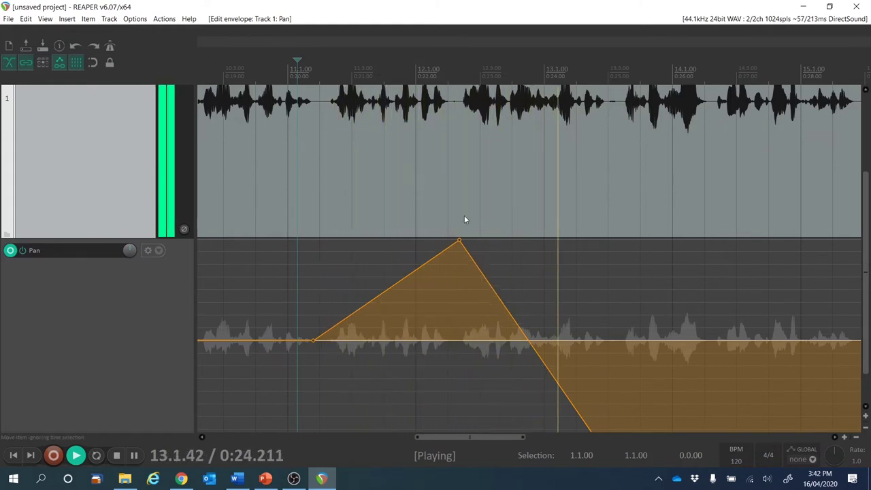
key("space")
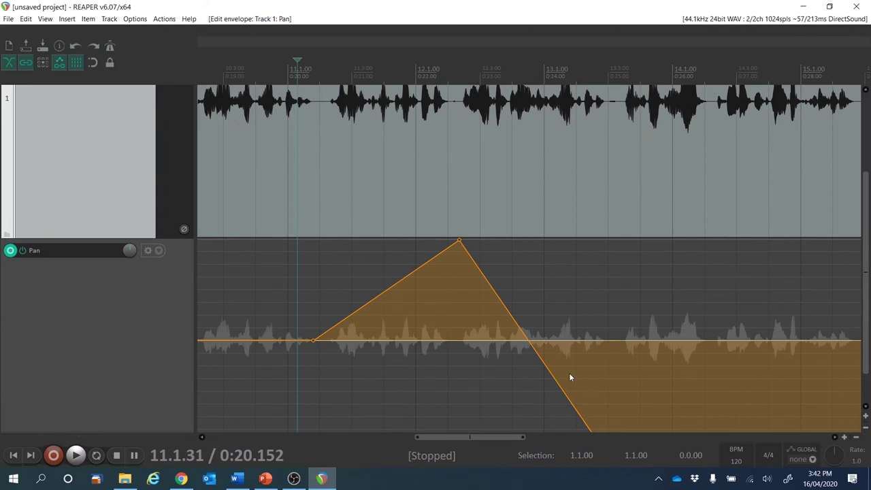
- Play on from about 0:24.64, and add a second 100% right point to the pan envelope at about 0:26.8
left_click_drag(480, 439, 499, 439)
key("space")
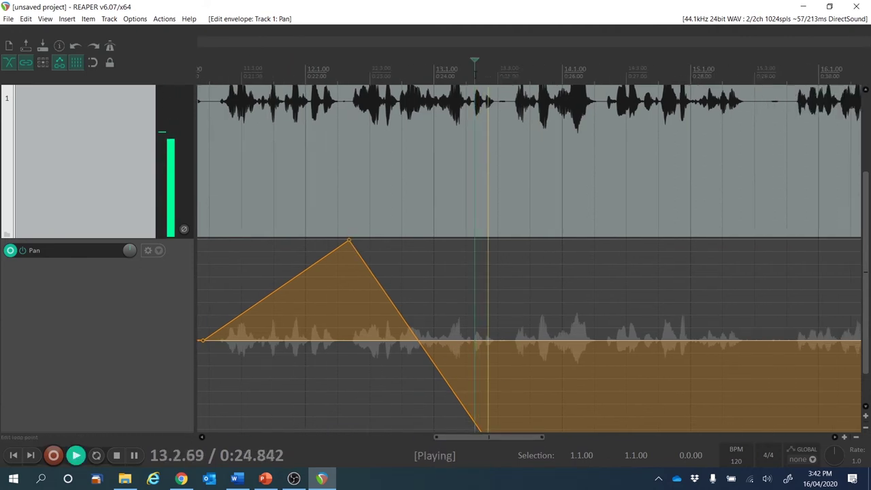
key("space")
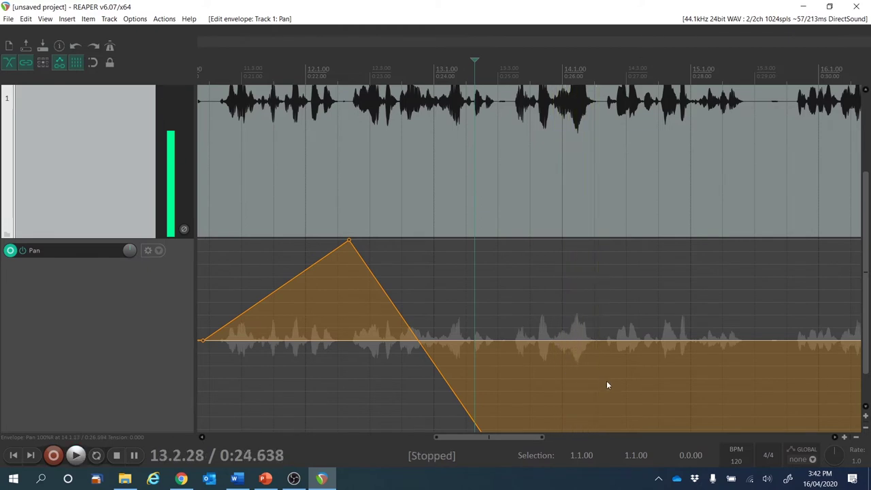
scroll(708, 344, "down", 1)
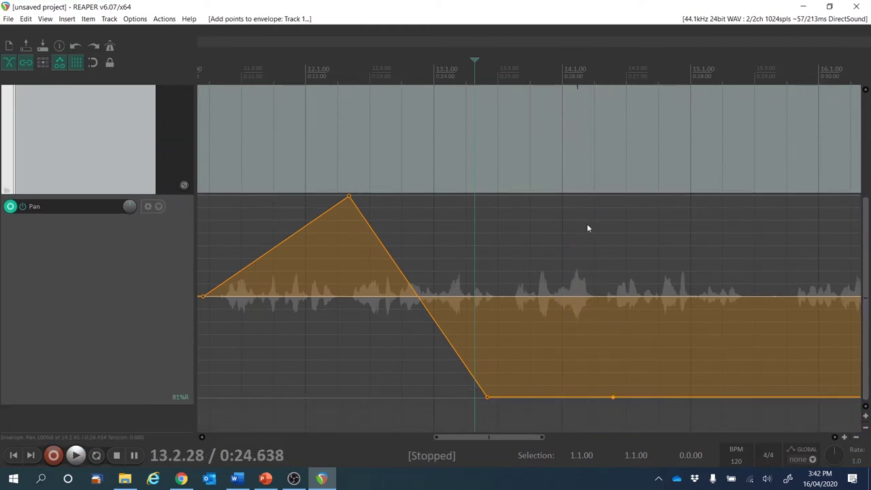
- Play from about 0:24.36 to hear the voice held in the right speaker
left_click(458, 96)
key("space")
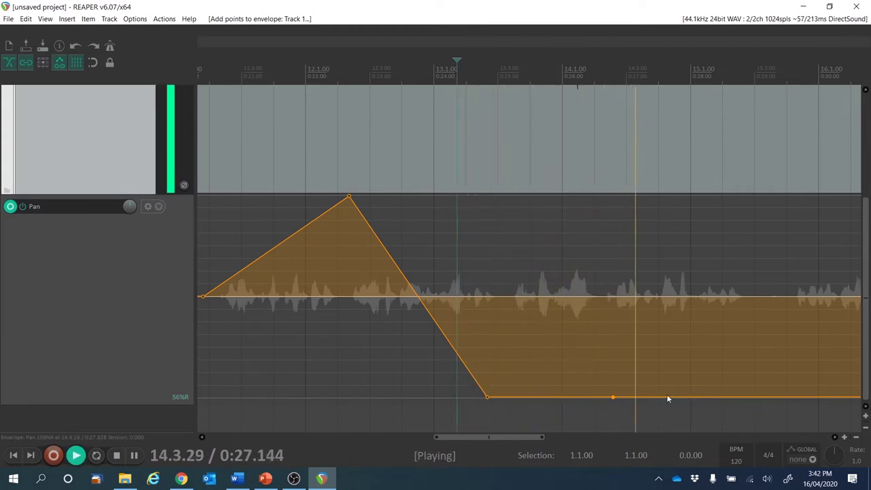
key("space")
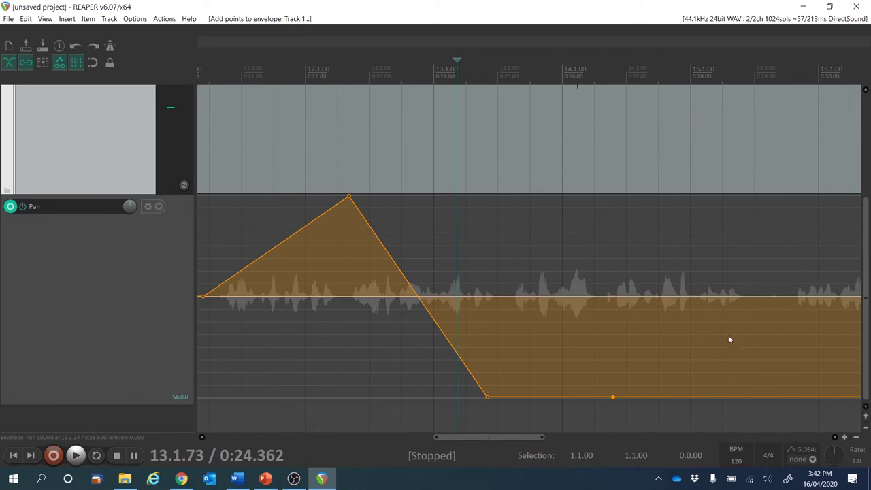
- Add a pan envelope point at about 0:28.55, reset it to centre, and play the panning from about 0:20.85
left_click(726, 398)
double_click(725, 397)
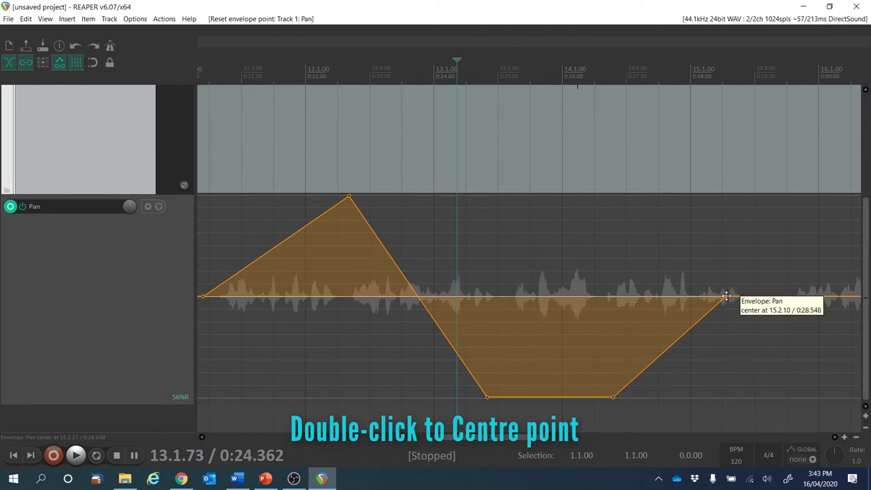
left_click(232, 68)
key("space")
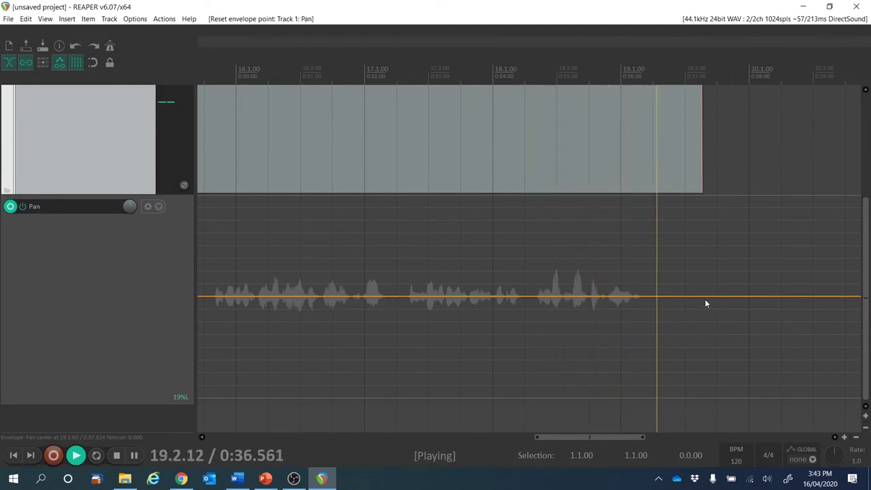
key("space")
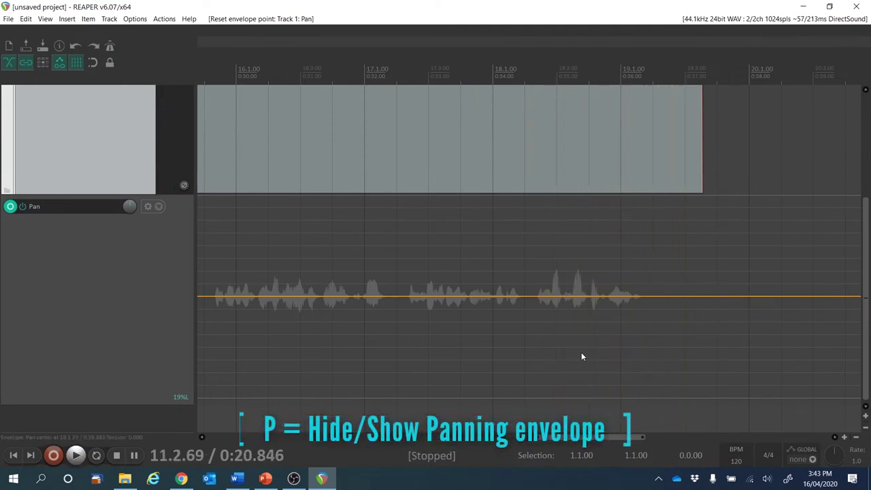
- Hide the track's pan envelope and name the track "Automated Track"
key("p")
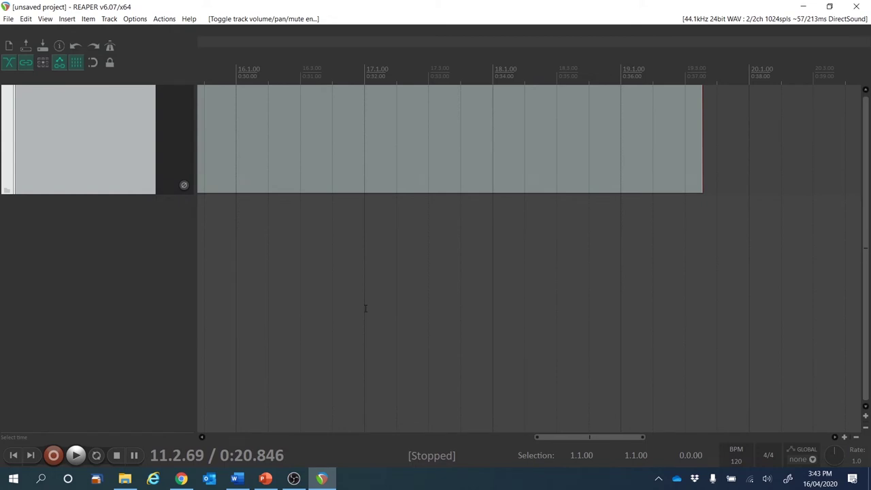
scroll(366, 308, "down", 4)
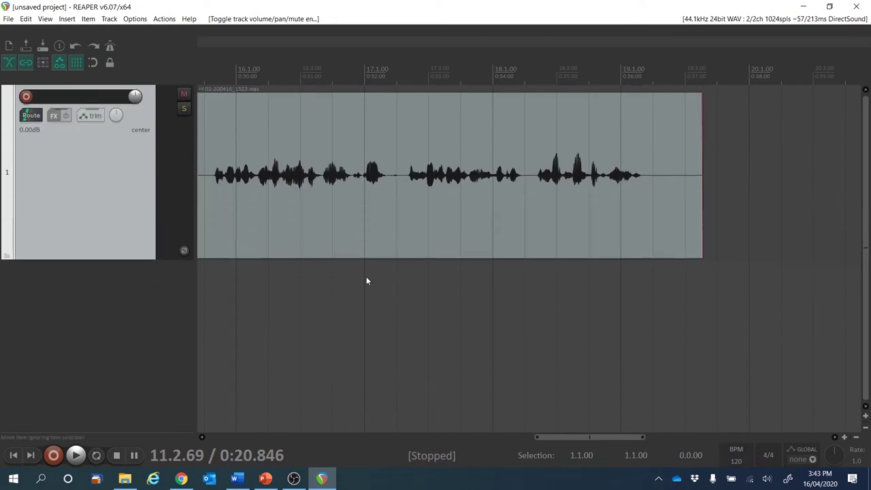
double_click(74, 97)
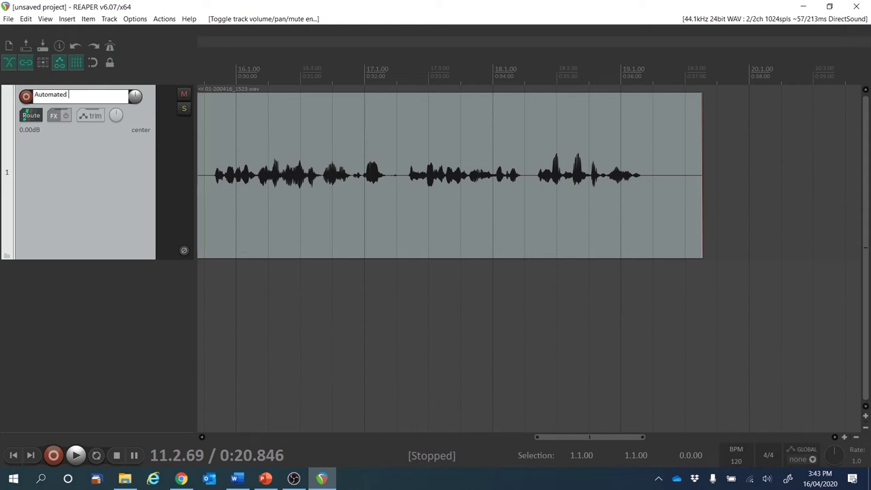
type("Automated Track")
key("Return")
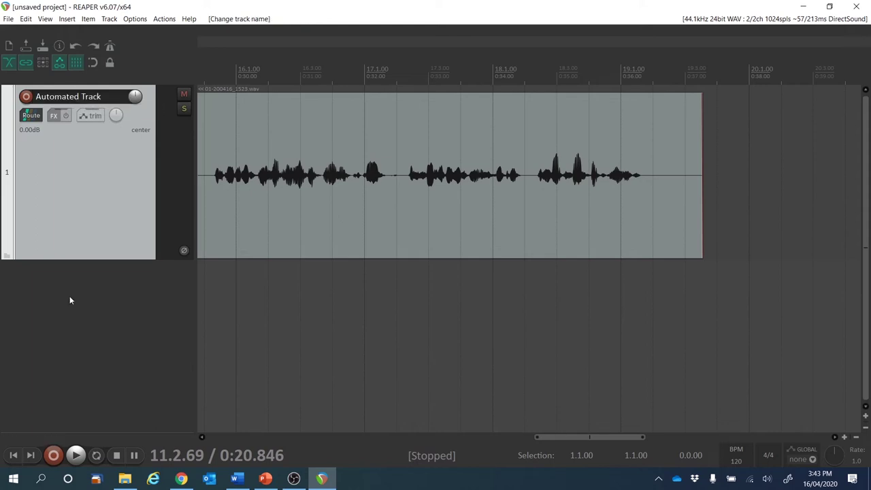
- Insert a new empty track below Automated Track and arm it for recording
double_click(70, 306)
key("ctrl+z")
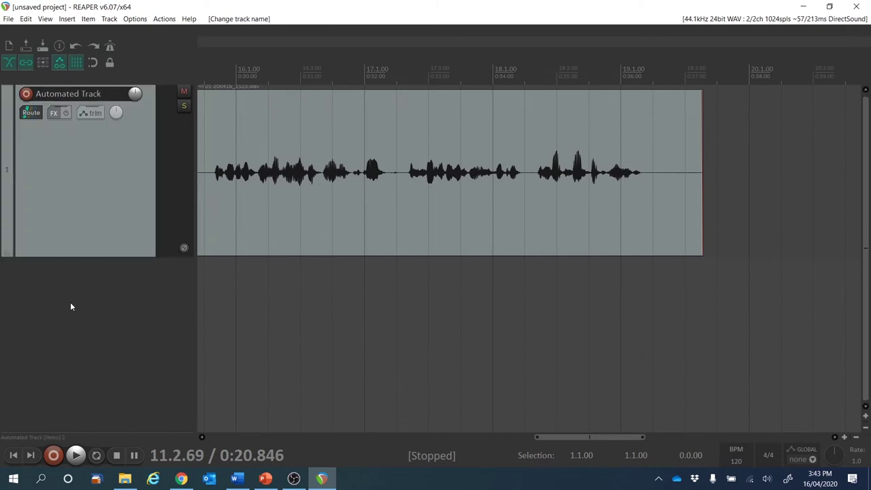
double_click(70, 306)
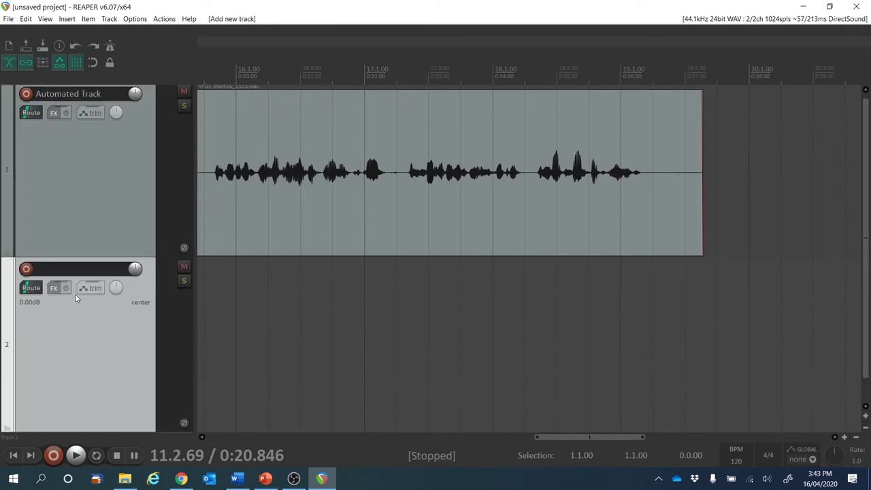
left_click(26, 269)
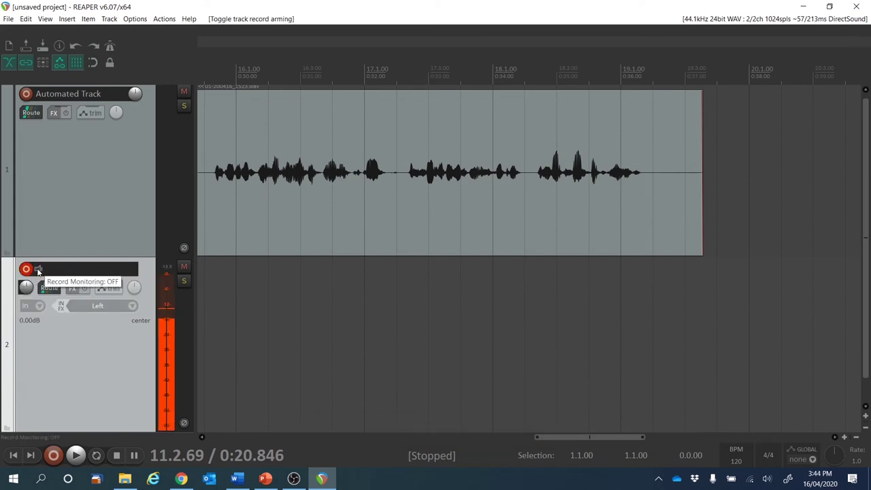
- Name the new second track "Fixed Adjustments"
double_click(71, 268)
type("Fi")
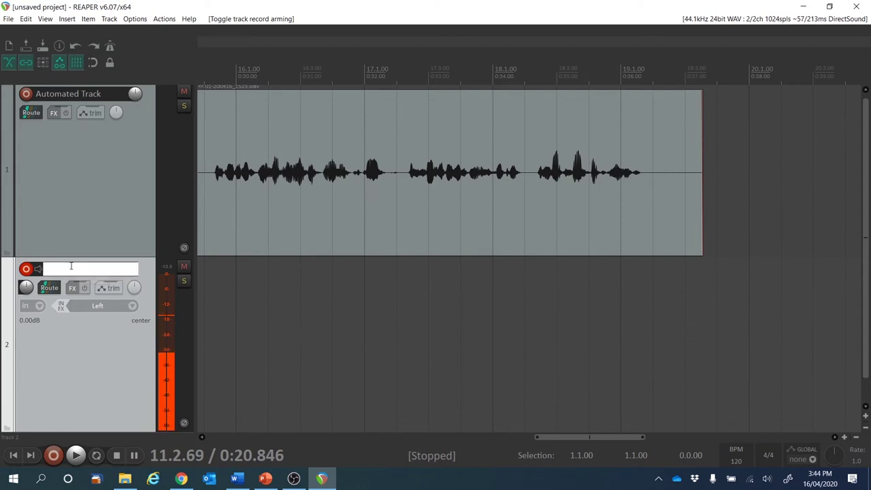
type("xed Adjustments")
key("Return")
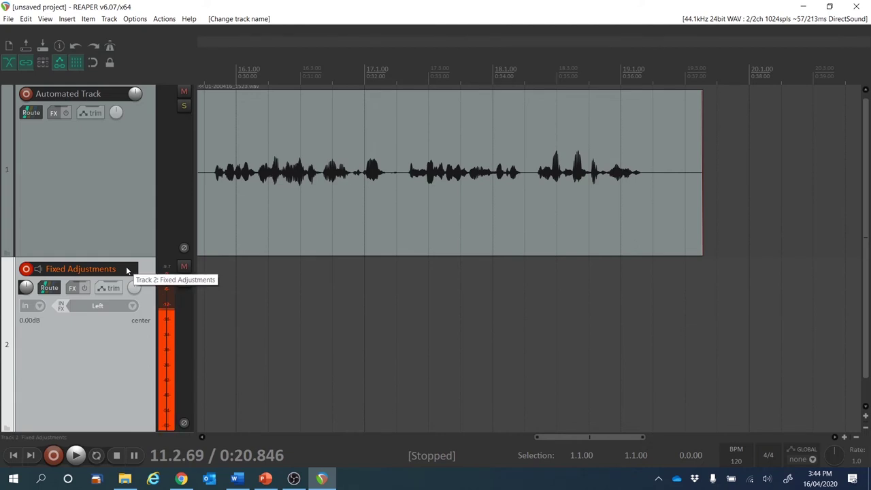
- Select both tracks and set them to random colours, picking new random colours until the two tracks differ clearly
left_click(124, 218)
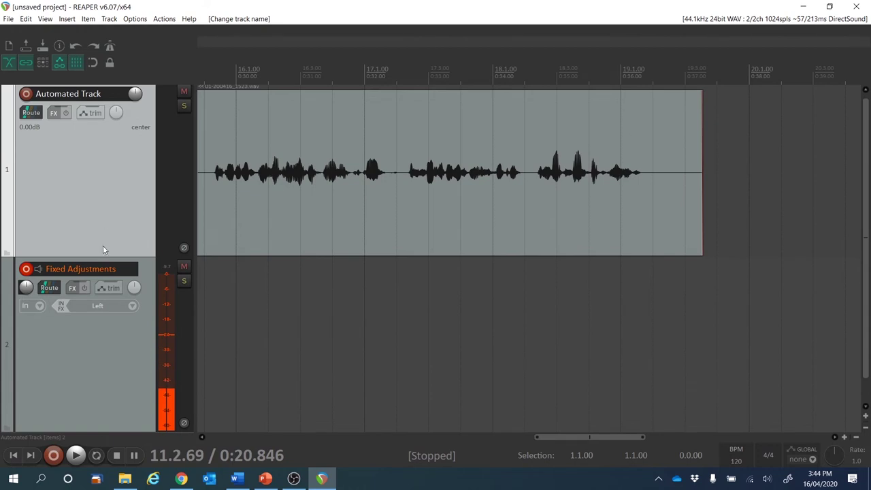
left_click(103, 325, "ctrl")
right_click(102, 227)
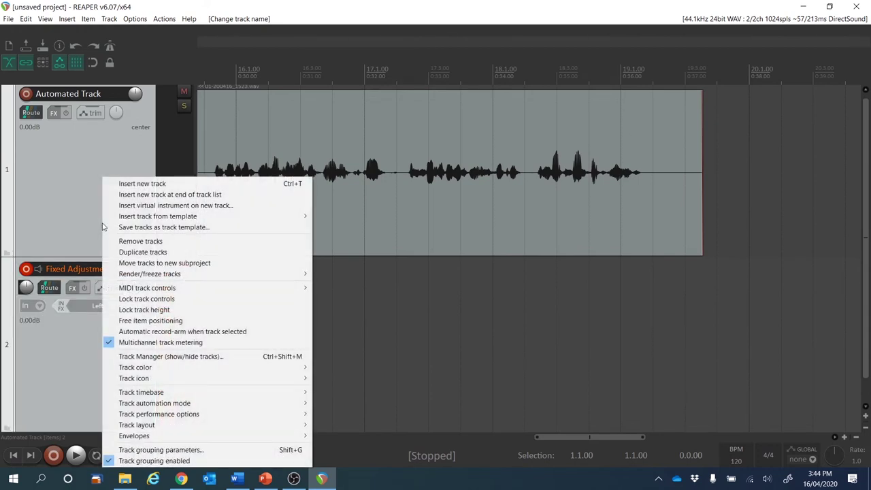
mouse_move(293, 367)
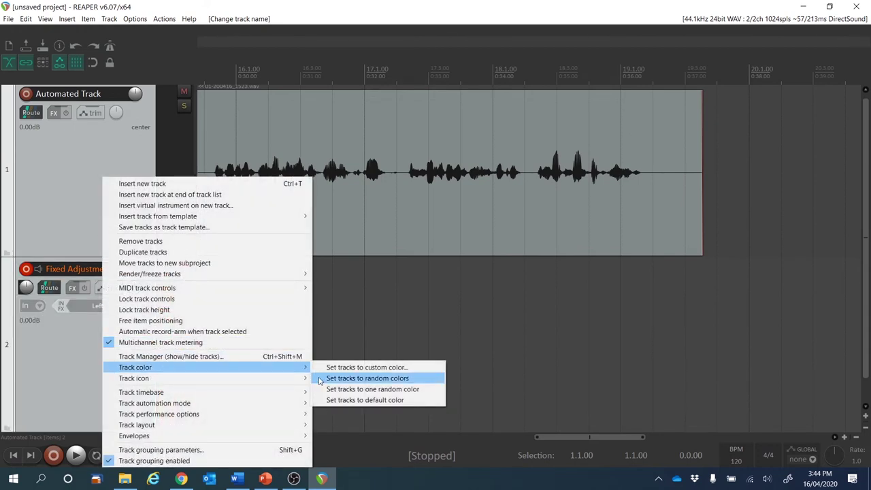
left_click(328, 378)
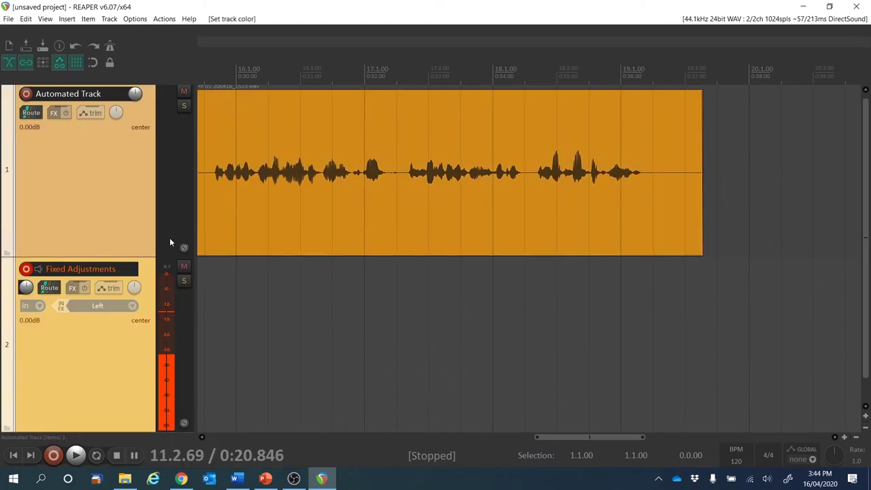
right_click(122, 227)
mouse_move(299, 364)
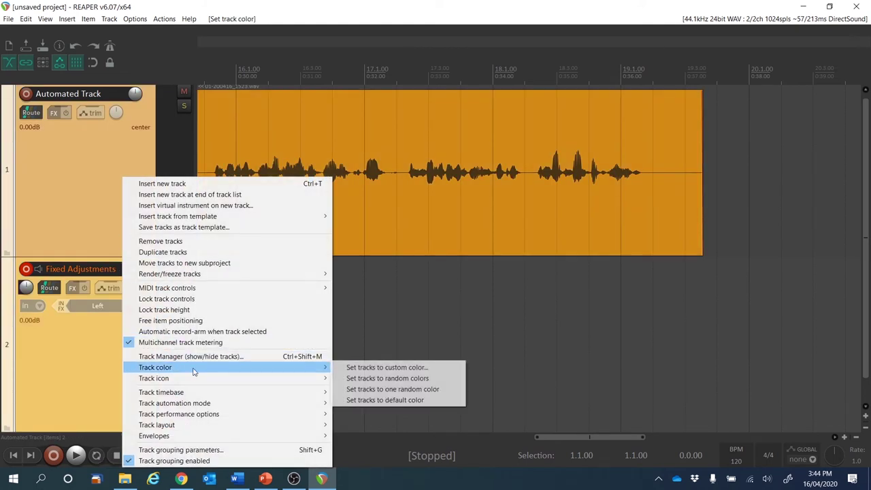
left_click(340, 379)
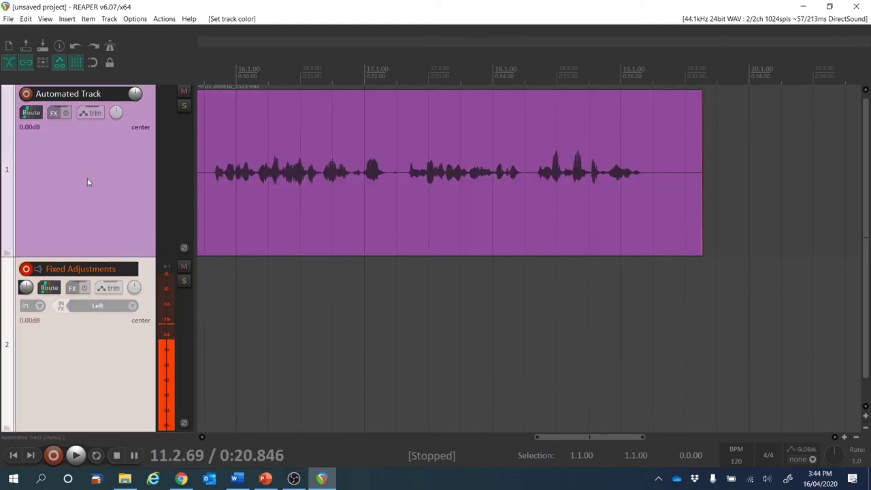
right_click(76, 367)
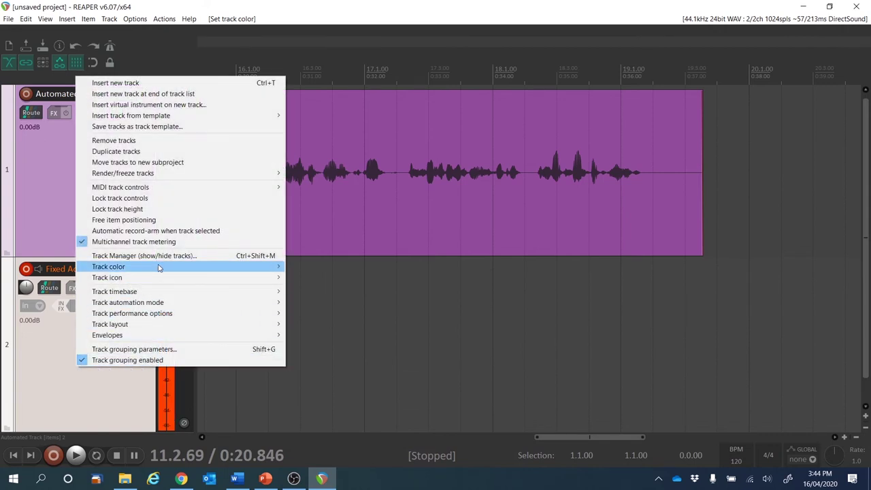
mouse_move(158, 267)
left_click(326, 277)
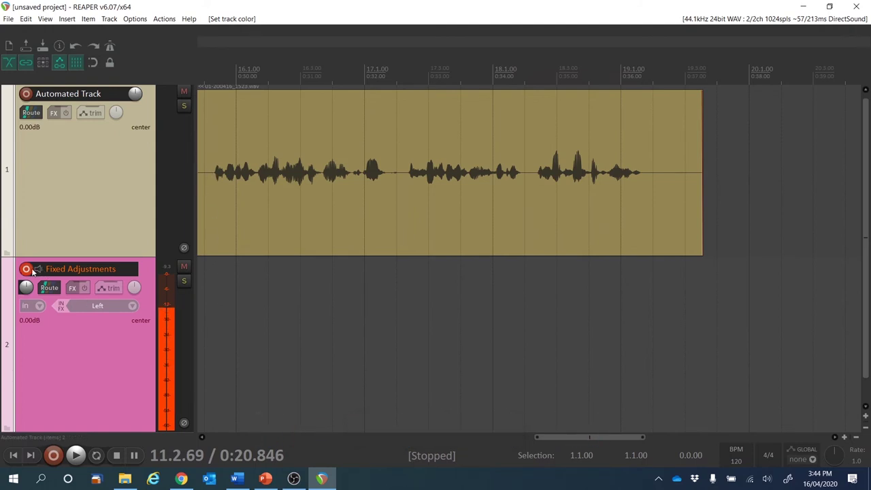
- Add a marker at about 0:37.37, and record a voice take from there on the Fixed Adjustments track
left_click(708, 70)
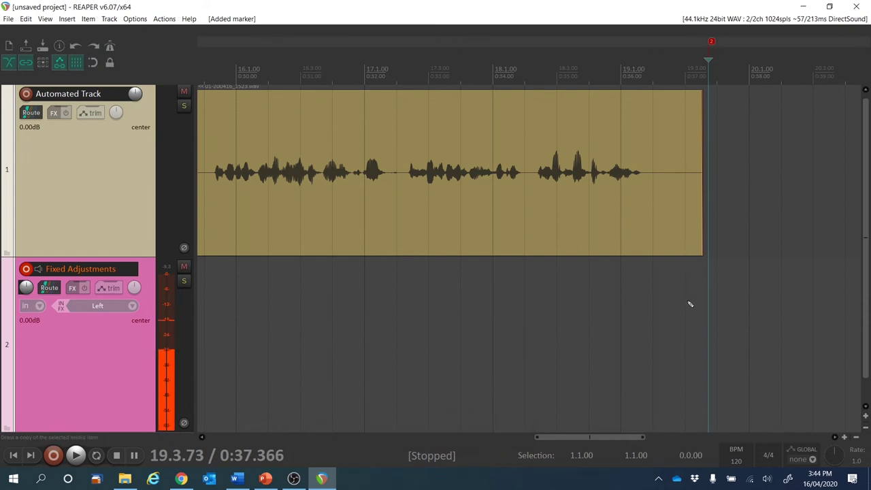
key("ctrl+r")
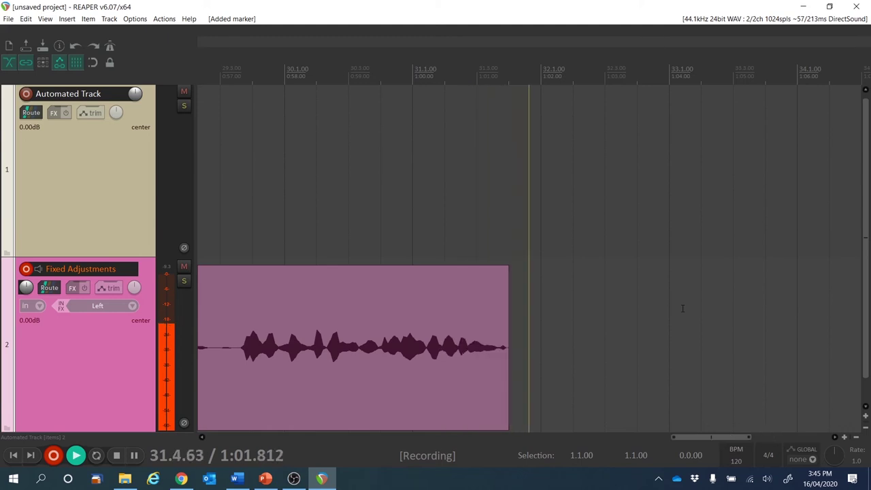
key("space")
- Trim the start of the new recording to about 0:38.6 and the end of the Automated Track recording to about 0:36.4
left_click_drag(702, 434, 529, 434)
left_click_drag(360, 367, 435, 368)
left_click_drag(346, 195, 293, 193)
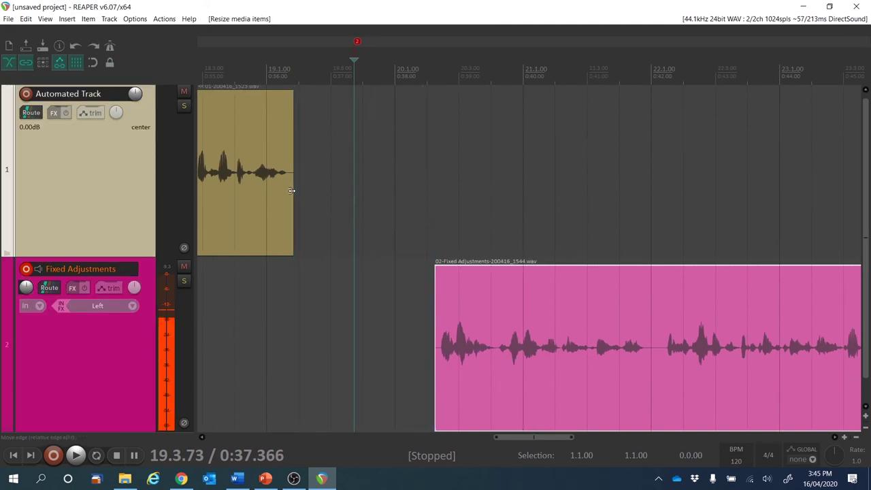
- Move marker 2 to just after the Automated Track recording, and shift the Fixed Adjustments recording to start at that marker
left_click_drag(355, 45, 304, 43)
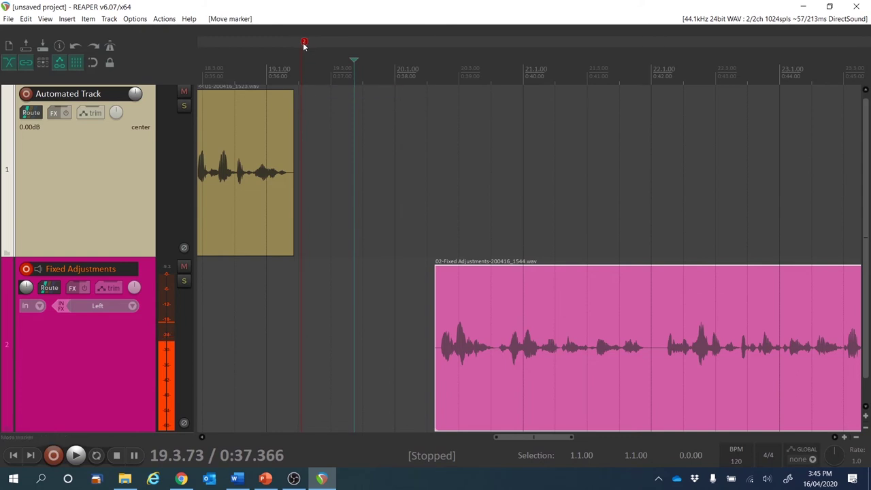
left_click_drag(531, 325, 396, 323)
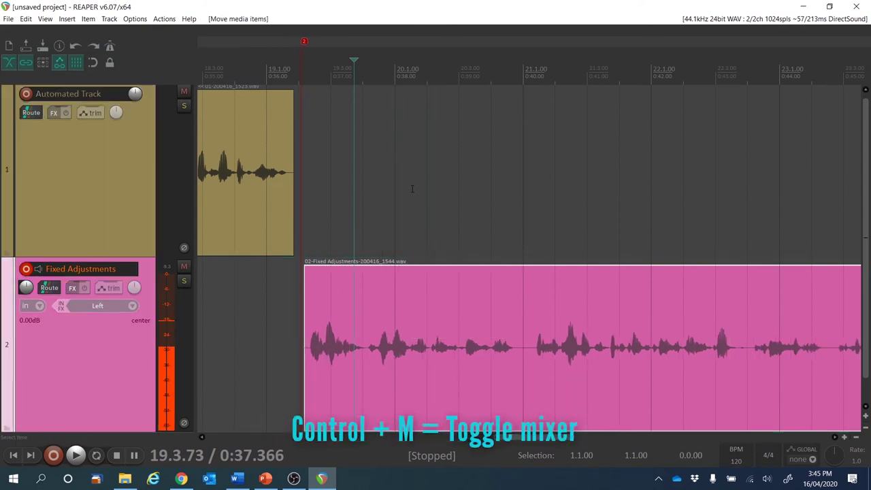
- Show and enlarge the mixer, and set the Fixed Adjustments track to a volume of -2.90 dB and a pan of 80% right
key("ctrl+m")
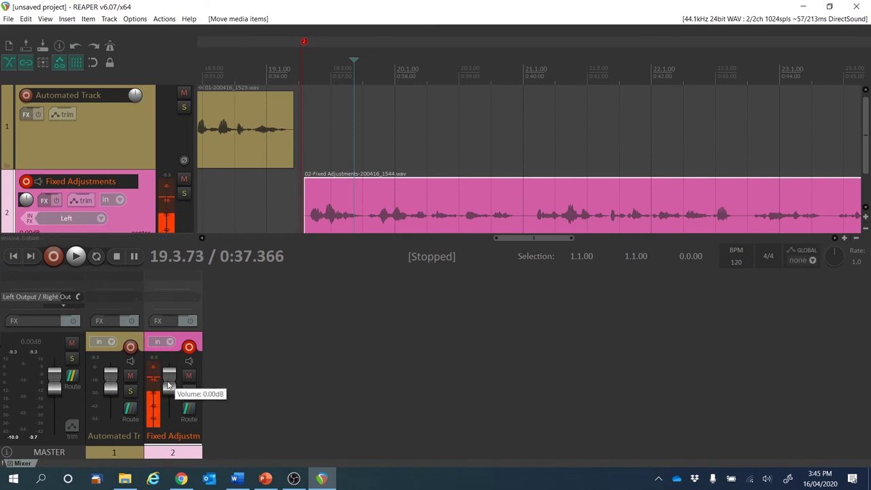
left_click_drag(168, 385, 166, 387)
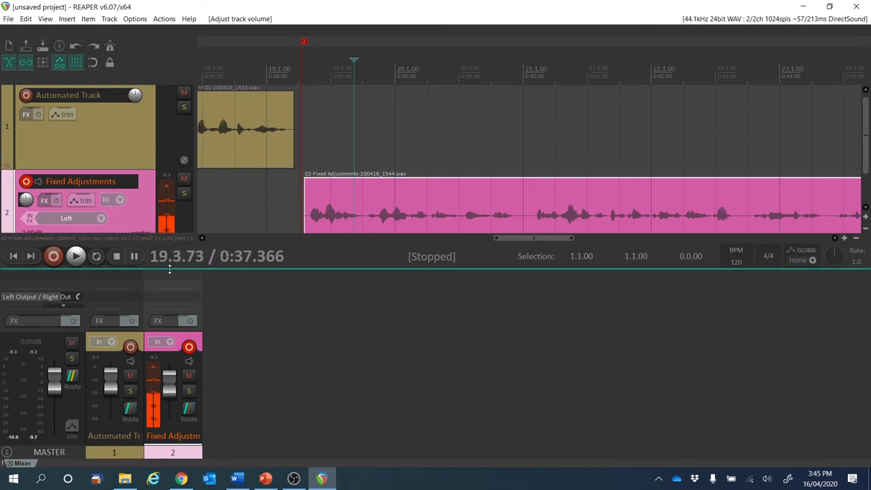
left_click_drag(169, 269, 175, 158)
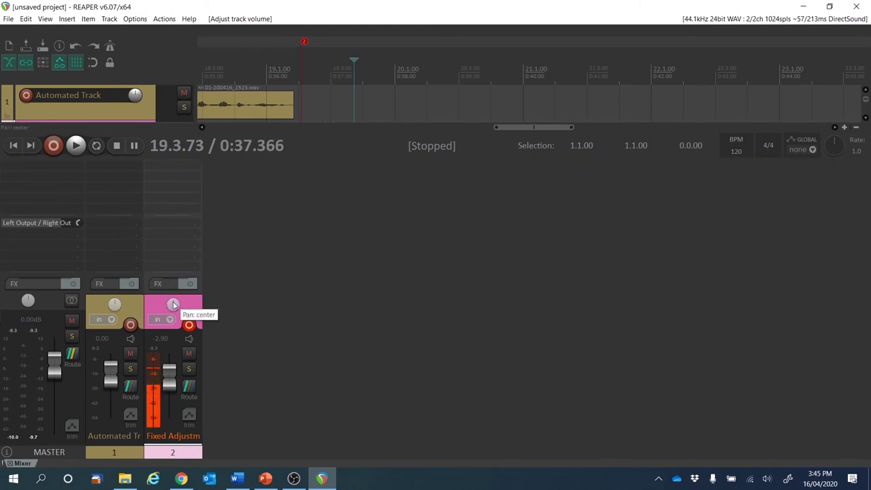
mouse_move(174, 305)
left_mouse_down()
mouse_move(174, 276)
mouse_move(173, 306)
left_mouse_up()
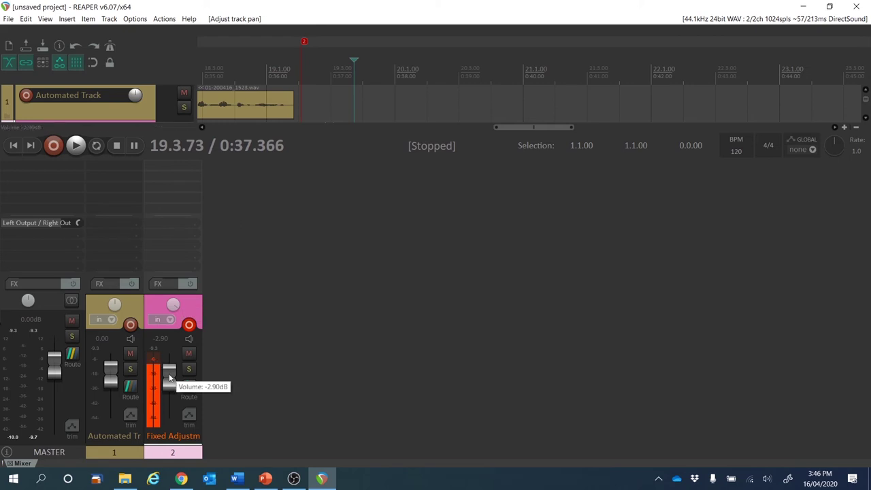
- Set the Fixed Adjustments track's volume to exactly -3.0 dB in its routing settings, and close them
right_click(170, 378)
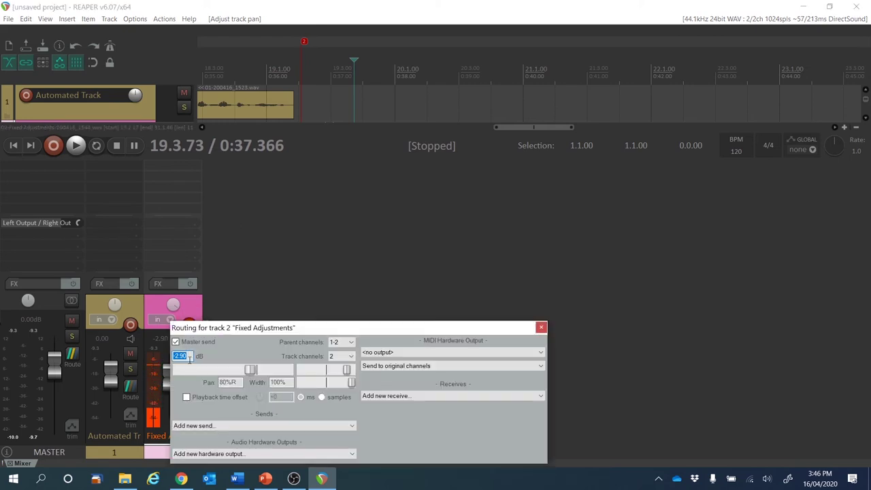
key("BackSpace")
type("-3.0")
key("Return")
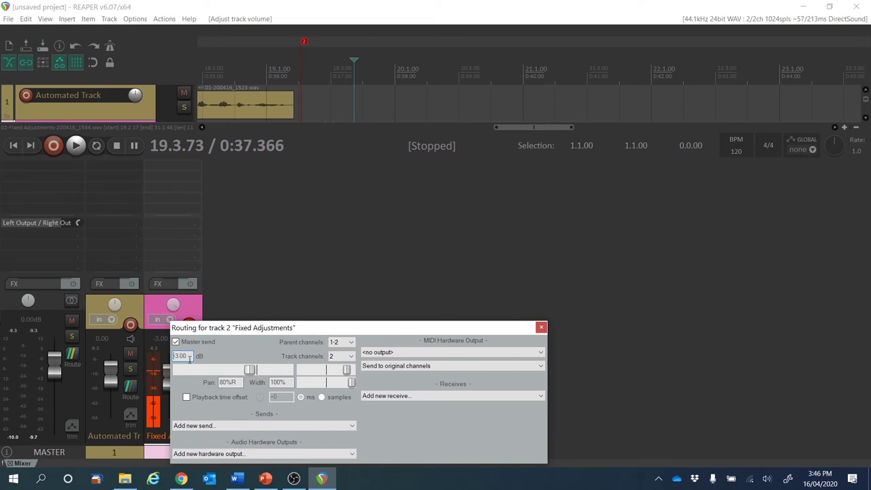
left_click(541, 328)
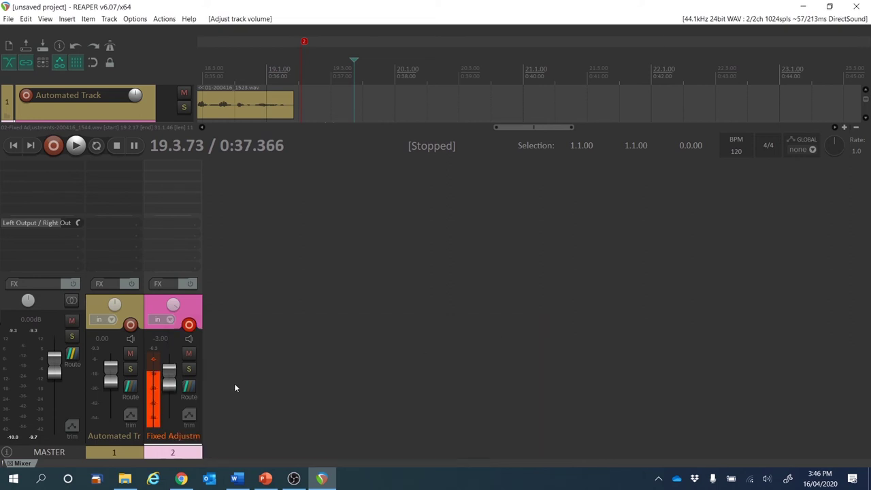
- Hide the mixer, and show the volume and pan envelopes of the Automated Track
mouse_move(168, 308)
key("ctrl+m")
left_click(87, 177)
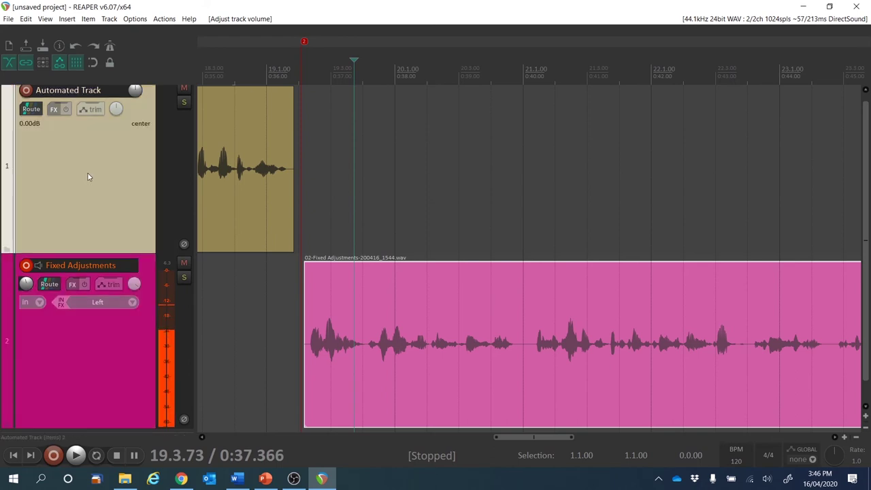
key("v")
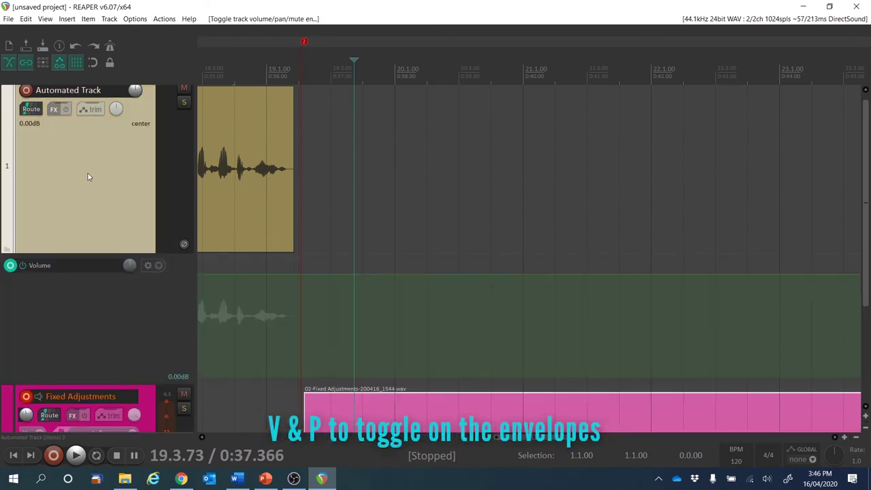
key("p")
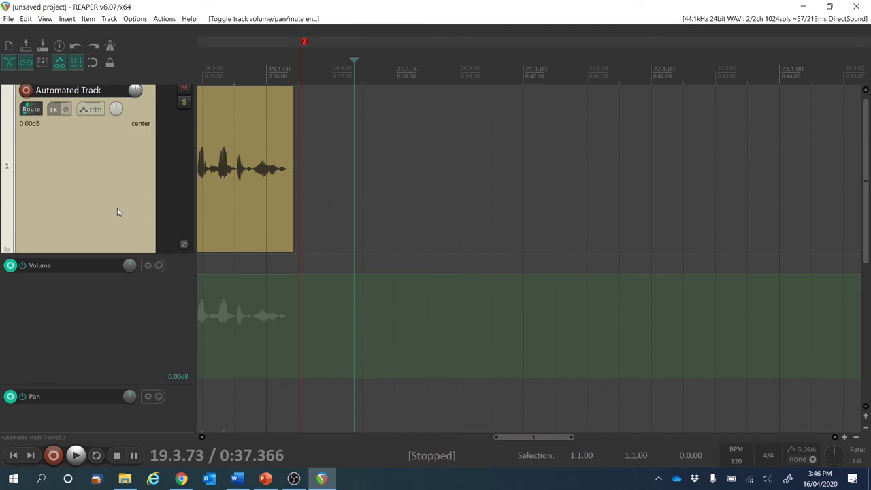
- Return the edit cursor to the project start, and fit both tracks, their envelopes and all recordings into the arrange view
key("Page_Down")
key("Page_Down")
key("Page_Down")
key("Page_Down")
key("Page_Down")
key("Page_Down")
key("Page_Down")
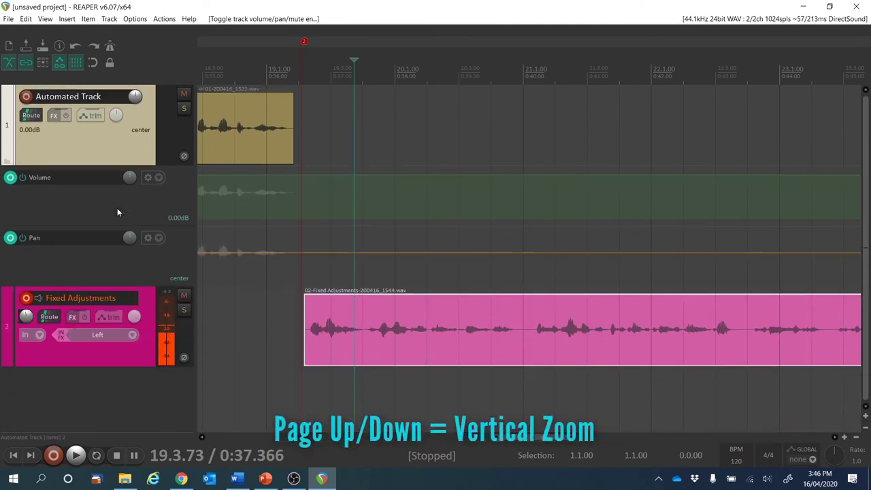
scroll(117, 207, "down", 1)
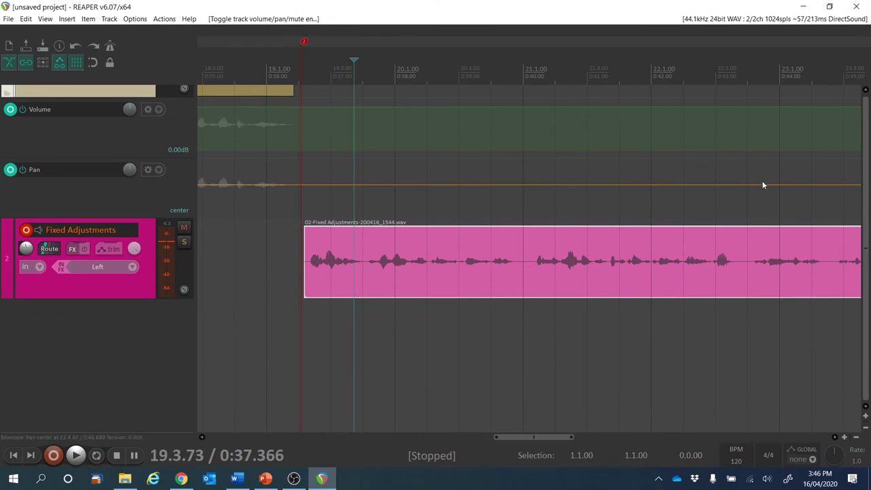
scroll(759, 183, "up", 1)
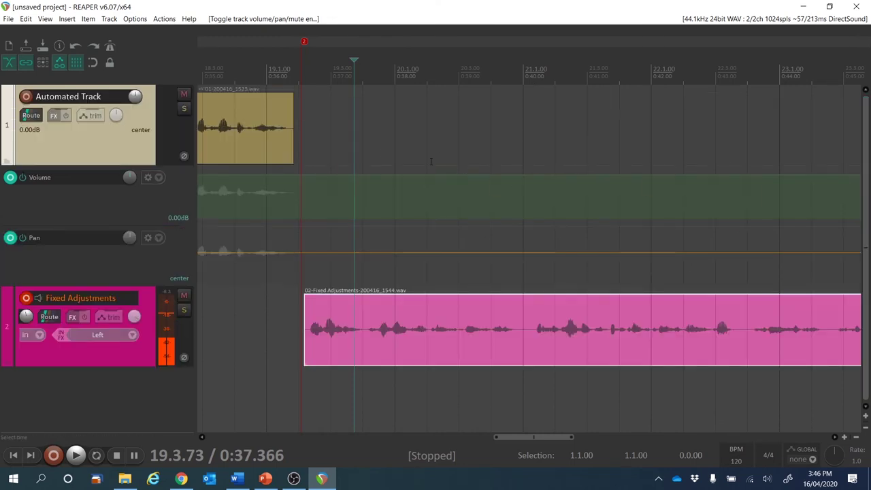
scroll(444, 161, "down", 6)
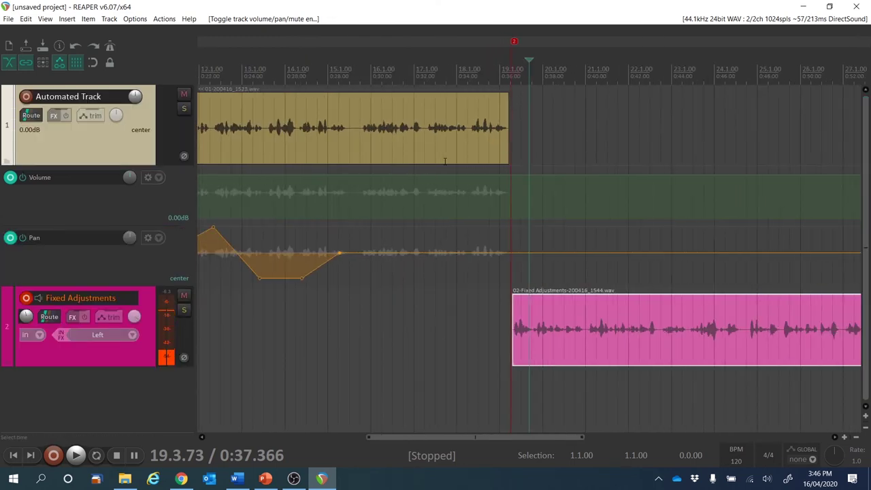
key("w")
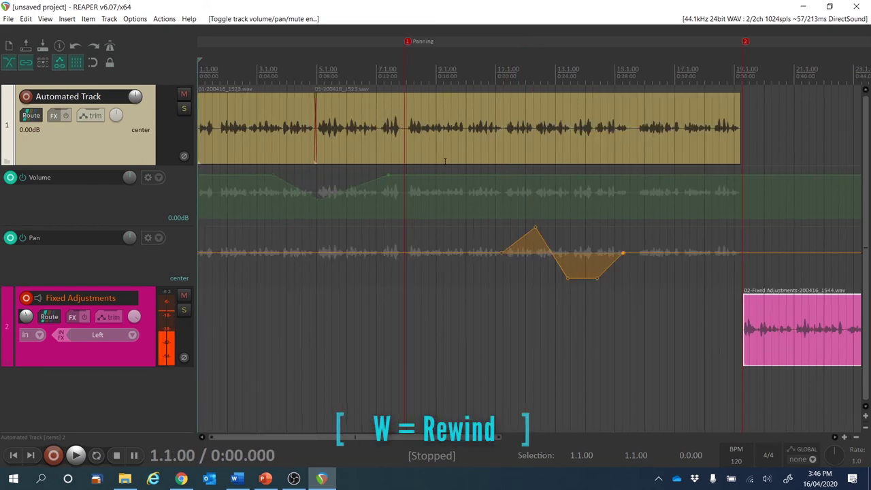
scroll(445, 161, "down", 2)
key("Down")
key("Up")
key("Down")
key("Up")
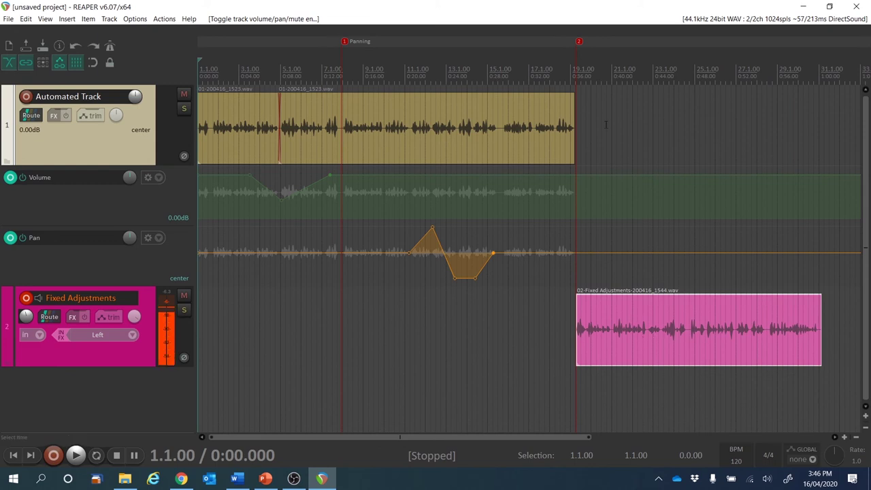
- Disarm the Fixed Adjustments track, and save the project as "Year 8 T2 Task 3.1" plus the student's name, with a subdirectory and copied media
left_click(26, 298)
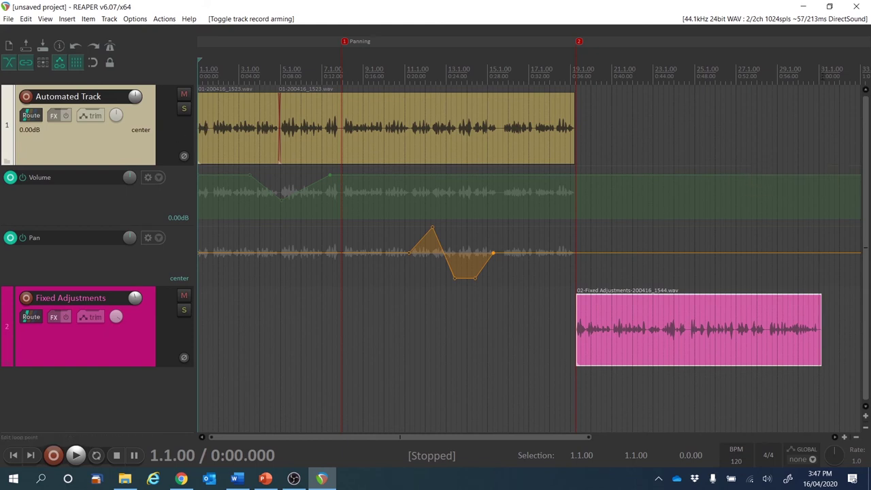
left_click(5, 19)
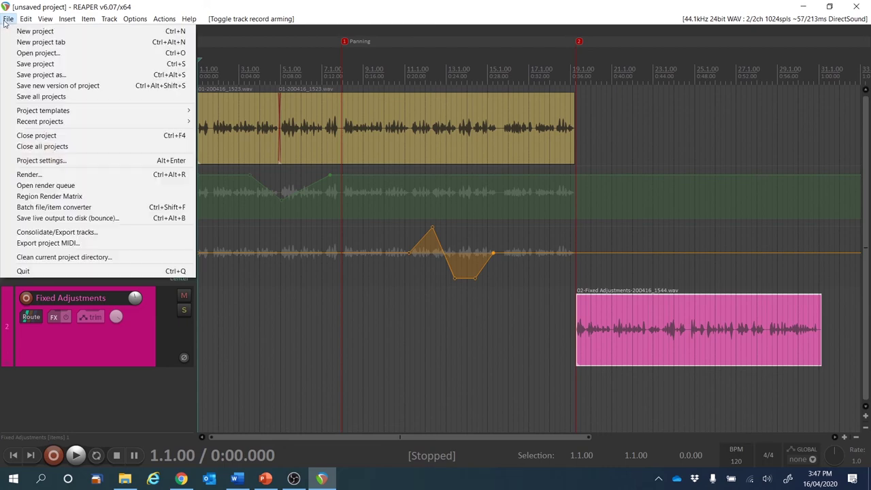
mouse_move(26, 19)
left_click(36, 75)
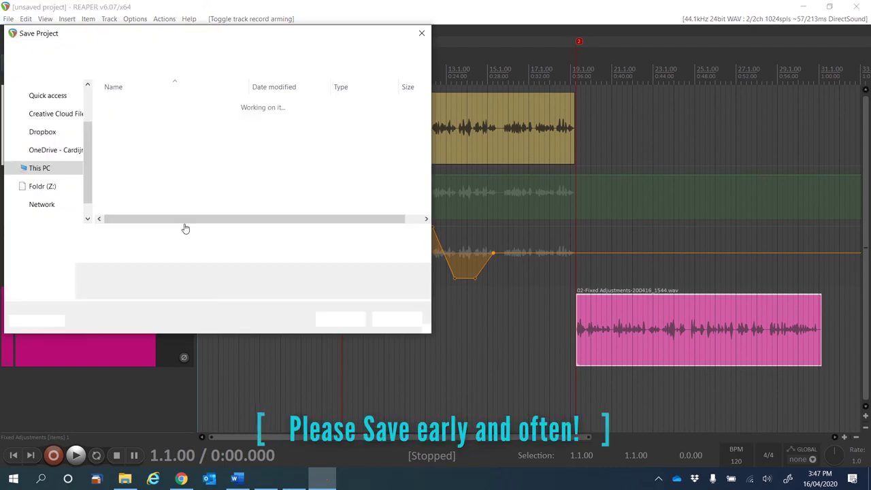
left_click(124, 53)
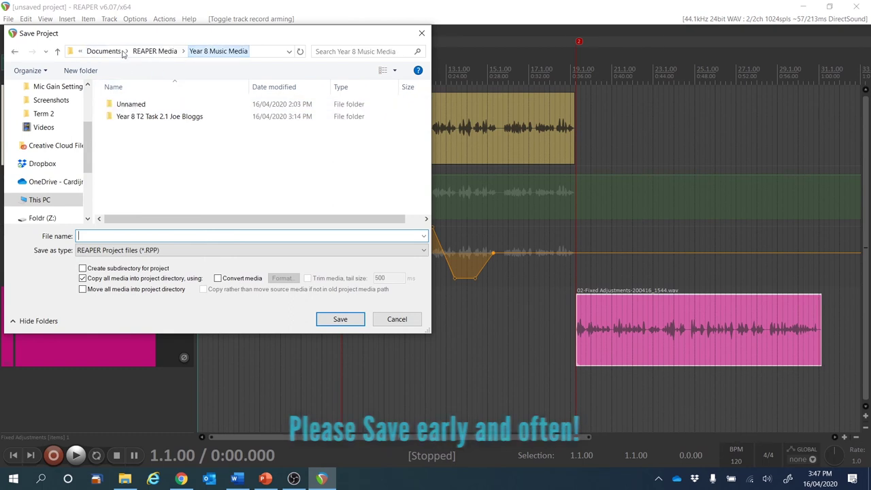
type("Ye")
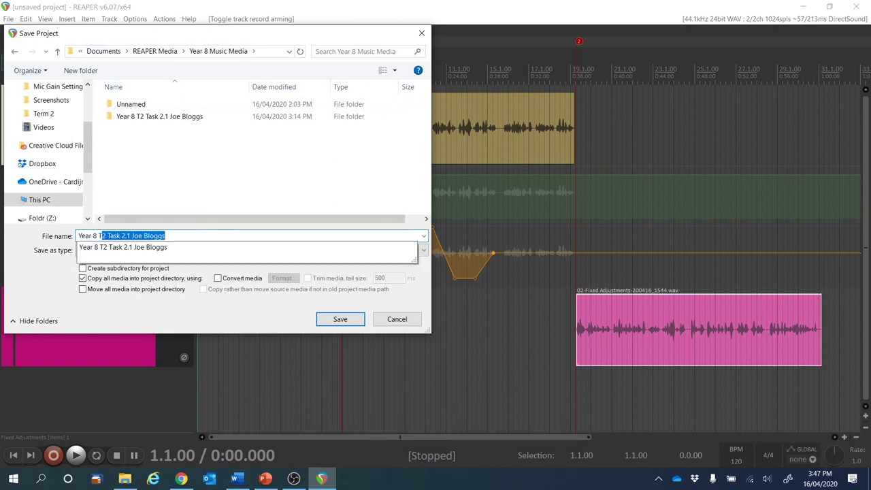
type("ar 8 T2 Task 3")
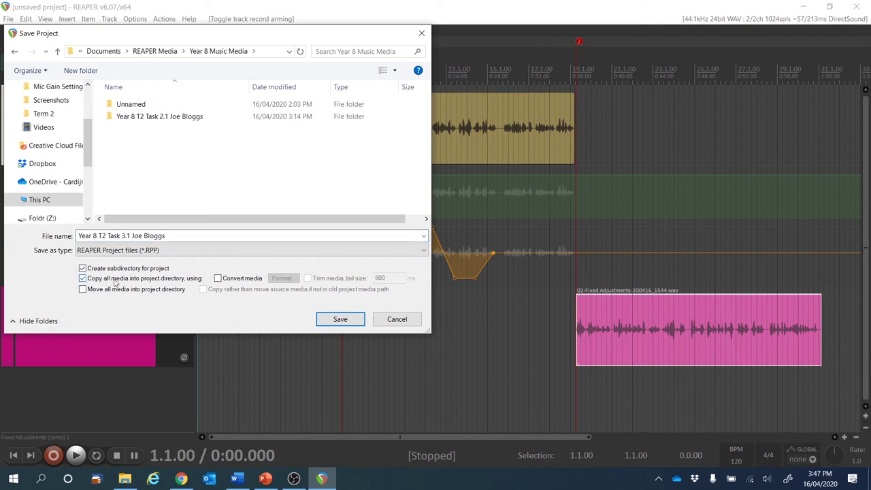
left_click(82, 278)
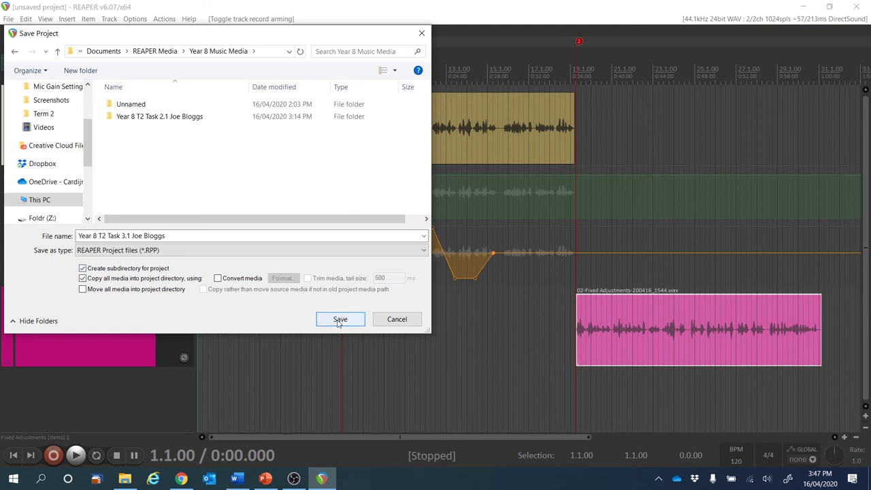
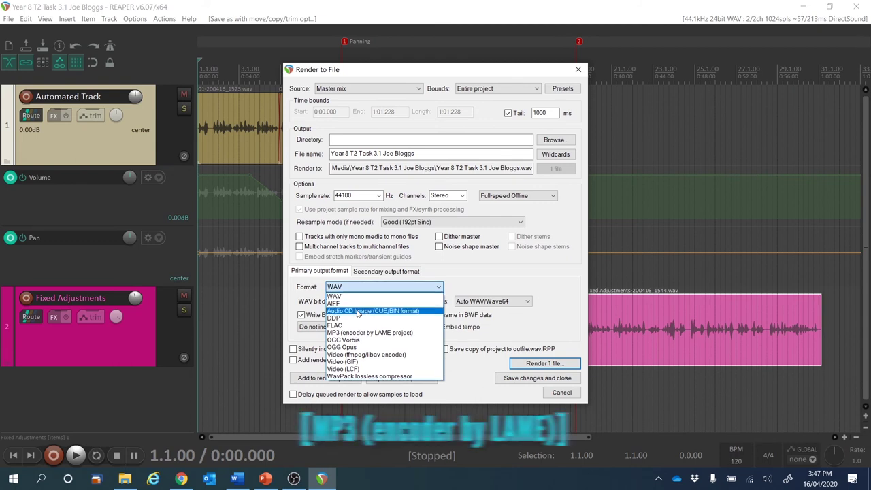
- Render the entire project as an MP3 (encoder by LAME project) into the Year 8 T2 Task 3.1 project folder
left_click(369, 311)
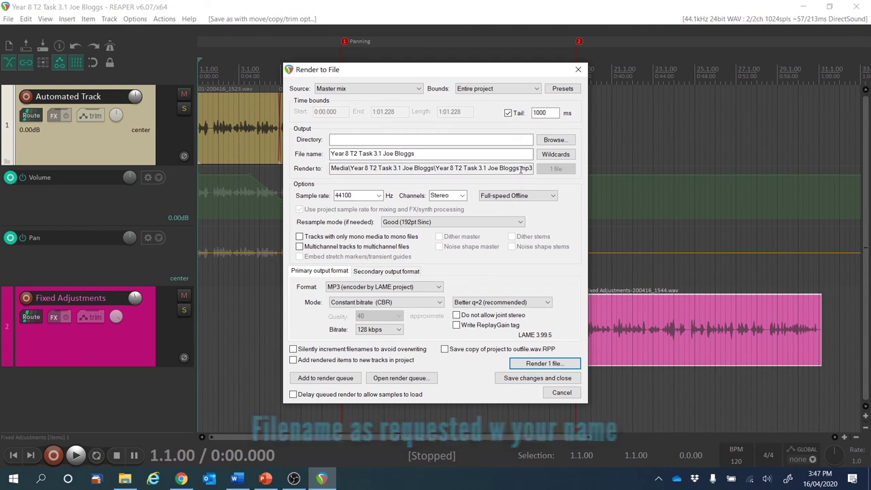
left_click(555, 140)
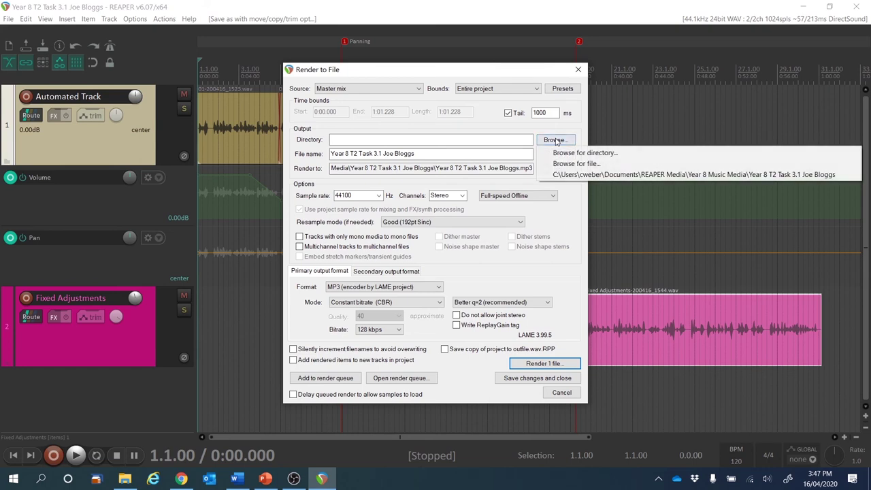
left_click(556, 174)
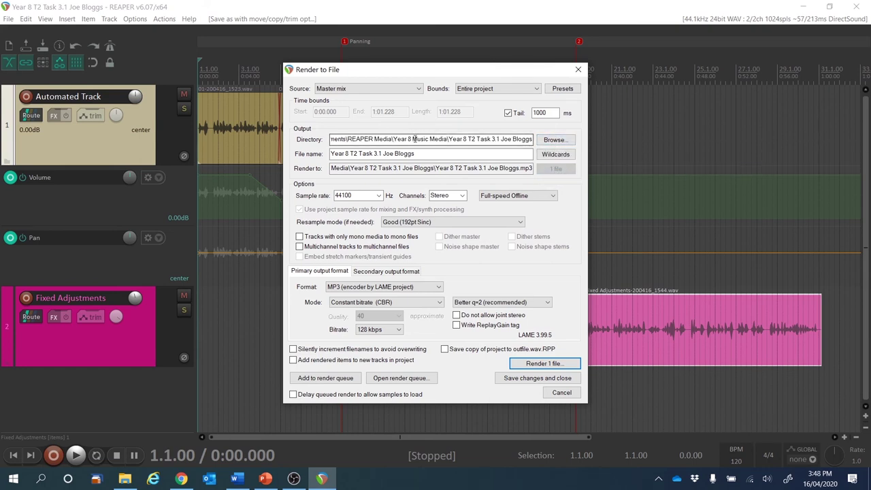
left_click(550, 364)
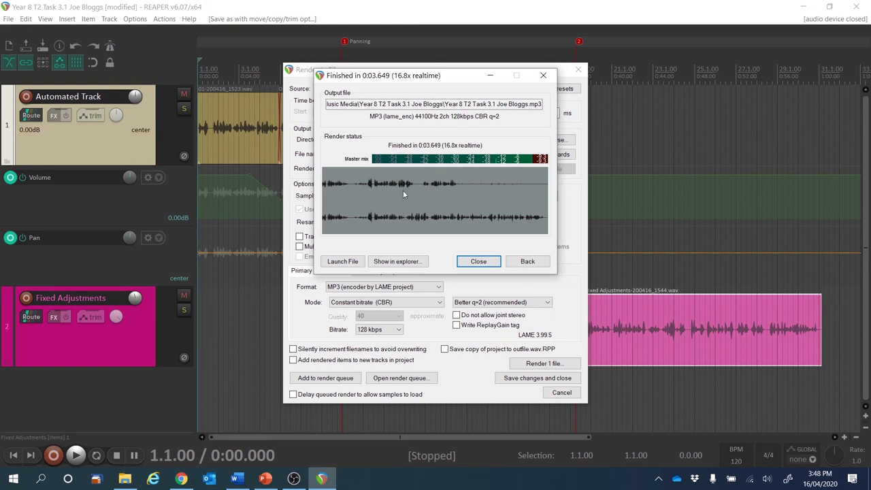
- Look at the rendered MP3 in its folder, and close the finished render report
left_click(407, 262)
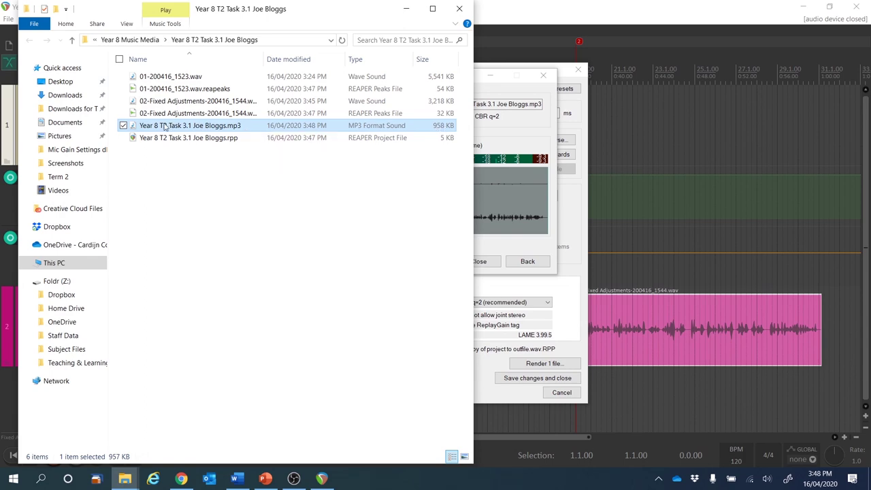
left_click(406, 10)
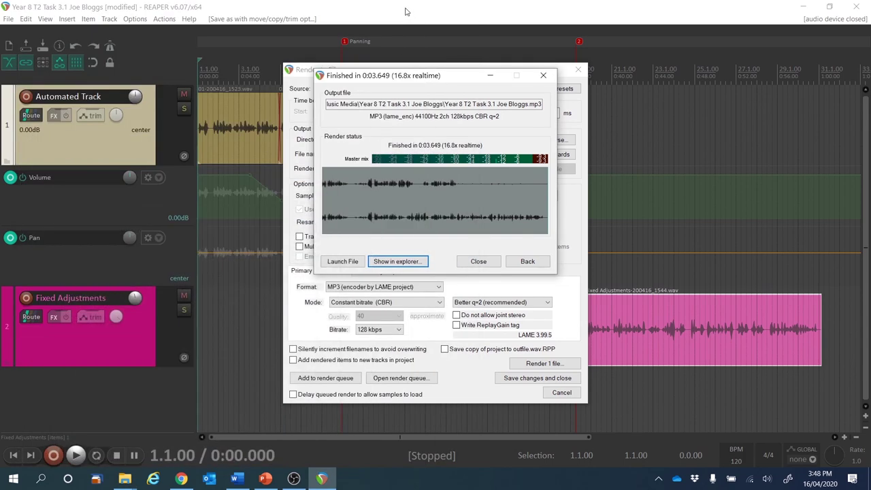
left_click(484, 264)
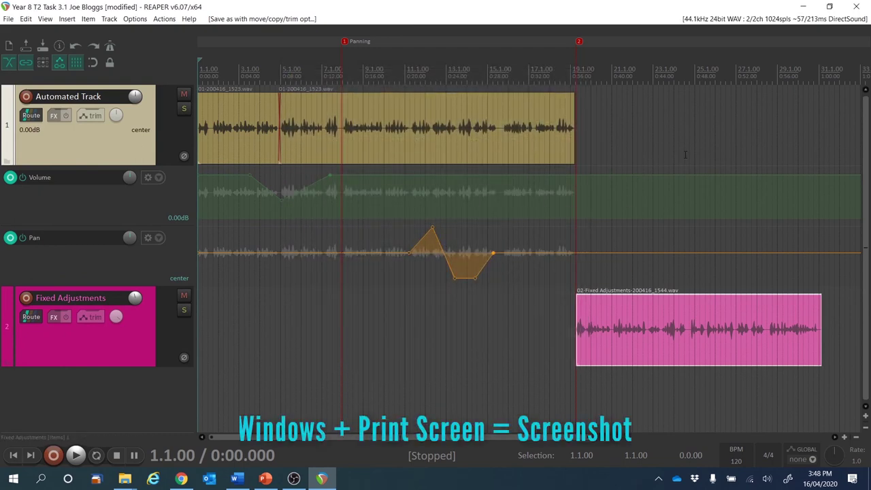
- Take a full-screen screenshot of the project, and check the saved image in the Pictures\Screenshots folder
key("super+Print")
mouse_move(125, 479)
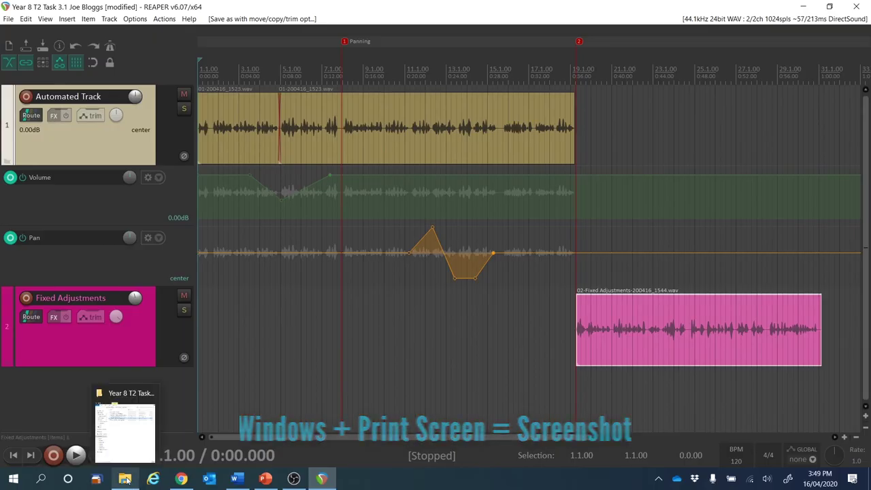
right_click(126, 479)
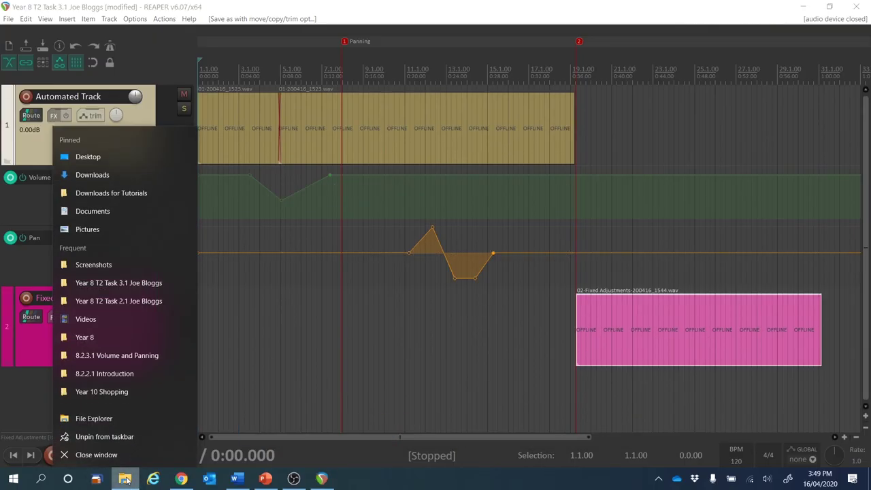
left_click(112, 417)
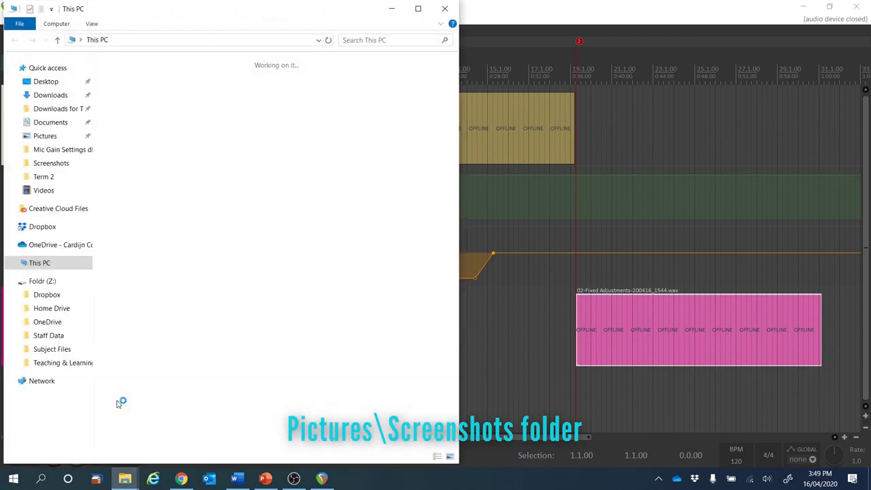
left_click(45, 136)
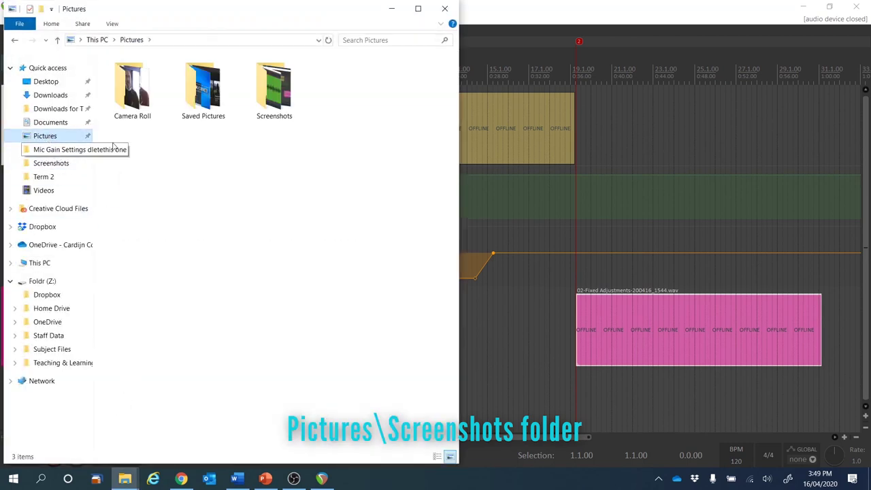
double_click(266, 93)
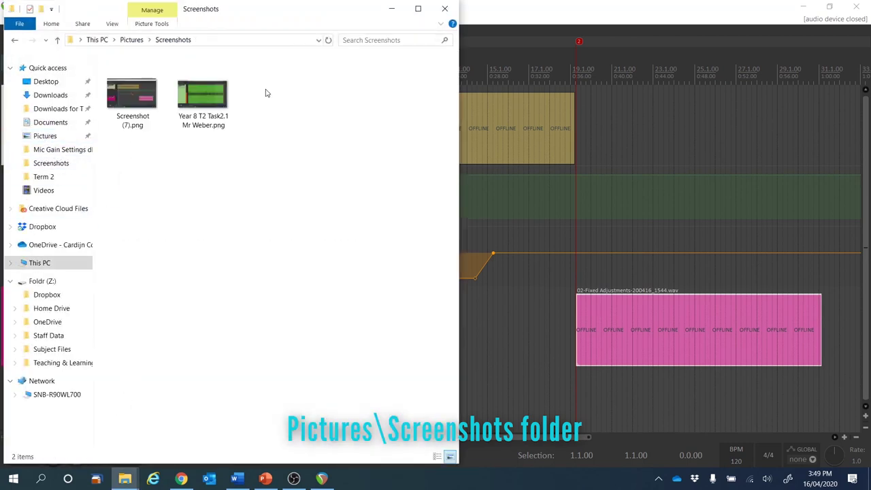
double_click(135, 98)
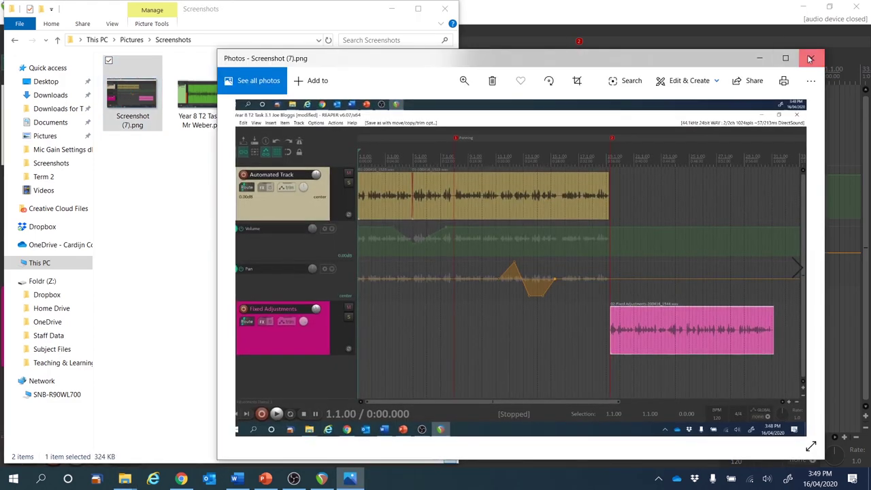
left_click(811, 58)
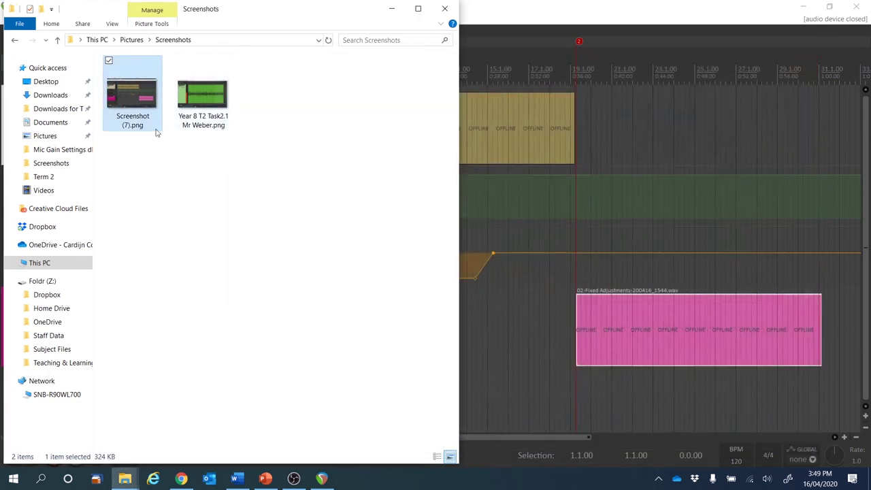
- Rename the new screenshot file as "Year 8 T2 Task 3.1" followed by the person's name
left_click(131, 122)
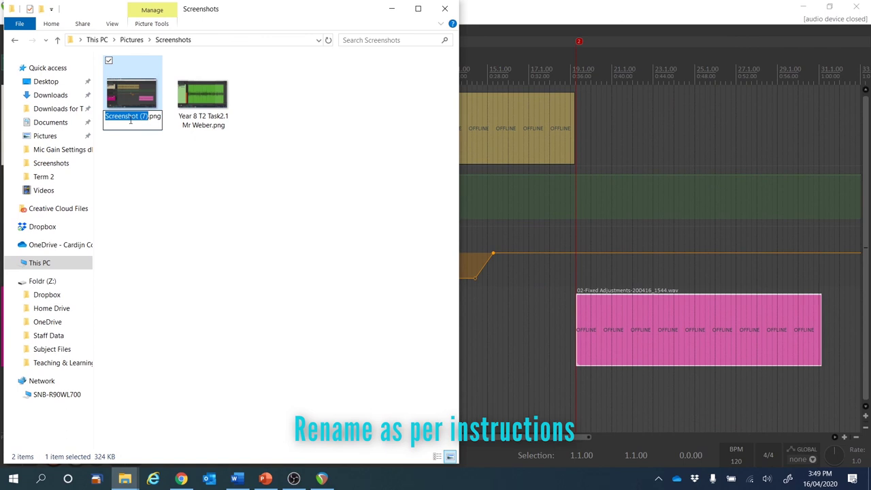
type("Year 8 T2")
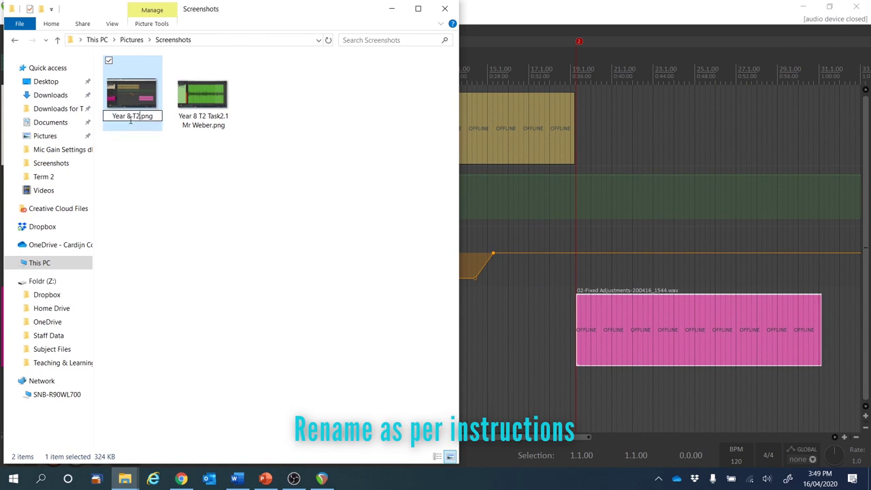
type(" Task ")
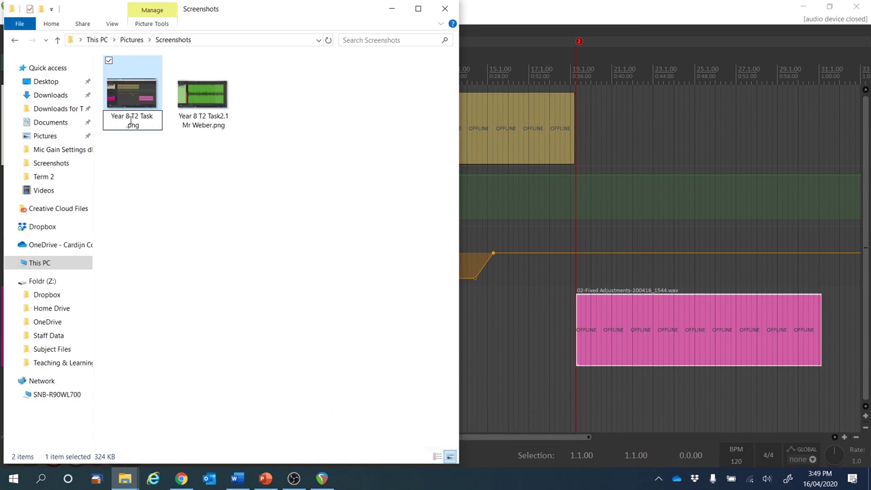
type("3.1 Mr Weber")
key("Return")
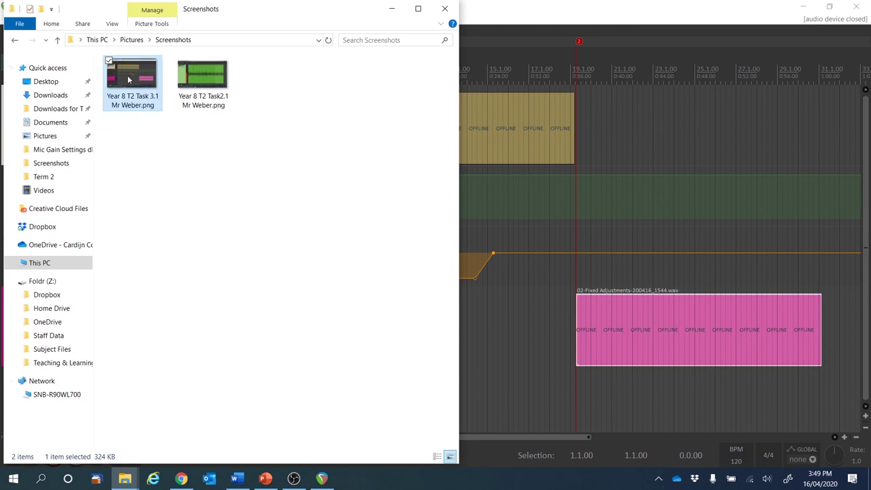
left_click(212, 192)
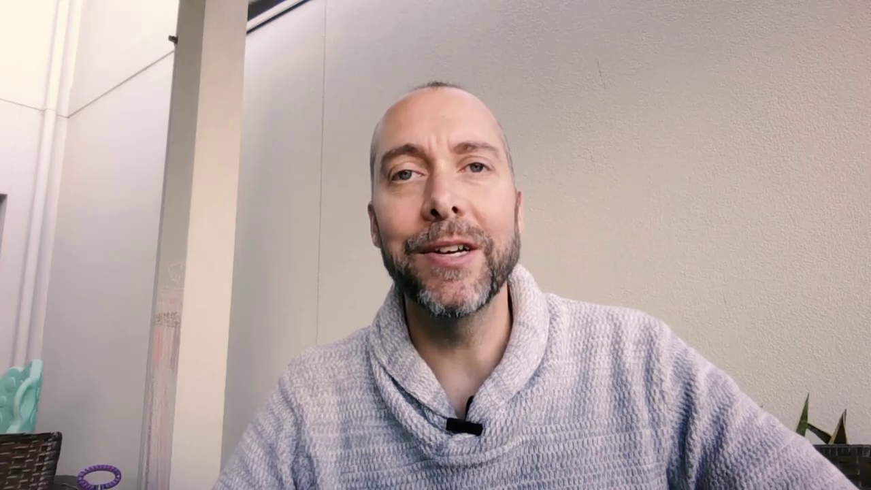